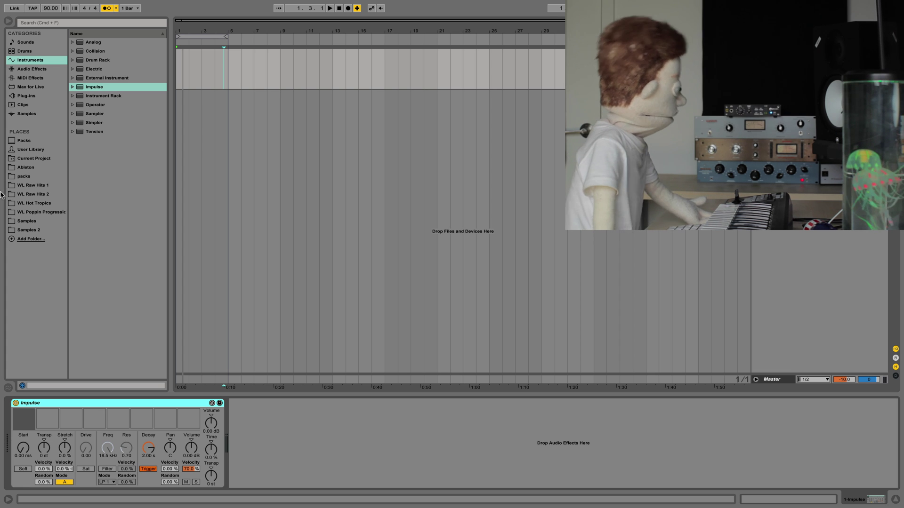
Step: Browse WL Raw Hits 1 > Raw Drums > 808s, audition samples, and load 808 06 E Short.wav into Impulse slot 1
{"action": "left_click", "coordinate": [28, 185]}
{"action": "left_click", "coordinate": [81, 65]}
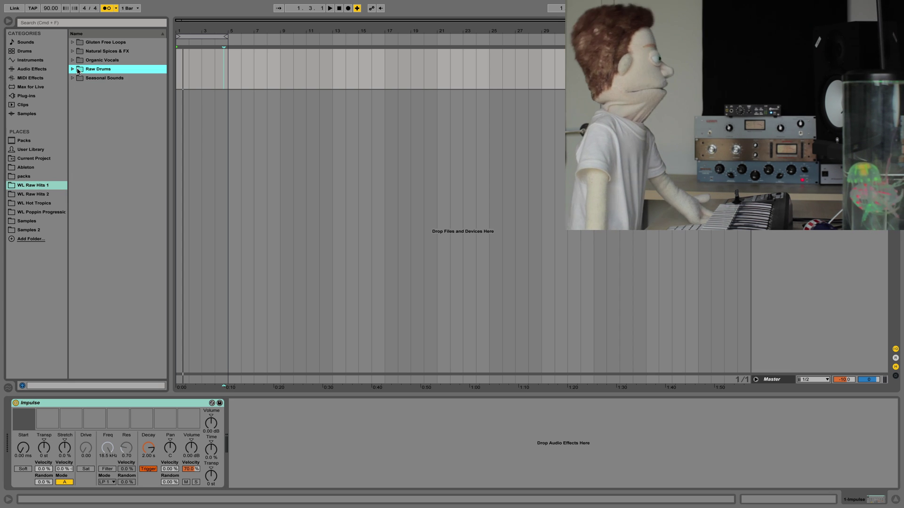
{"action": "key", "text": "Right"}
{"action": "key", "text": "Down"}
{"action": "key", "text": "Right"}
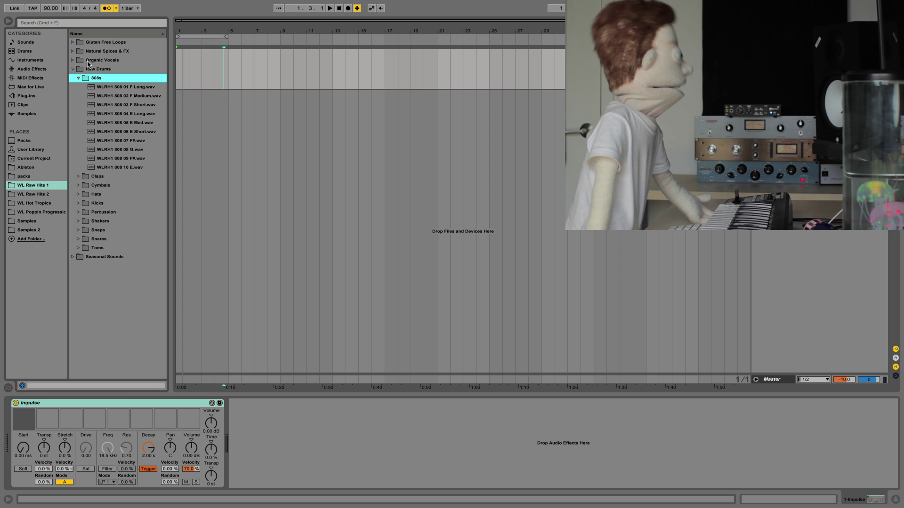
{"action": "key", "text": "Down"}
{"action": "key", "text": "Down"}
{"action": "key", "text": "Down"}
{"action": "key", "text": "Down"}
{"action": "key", "text": "Up"}
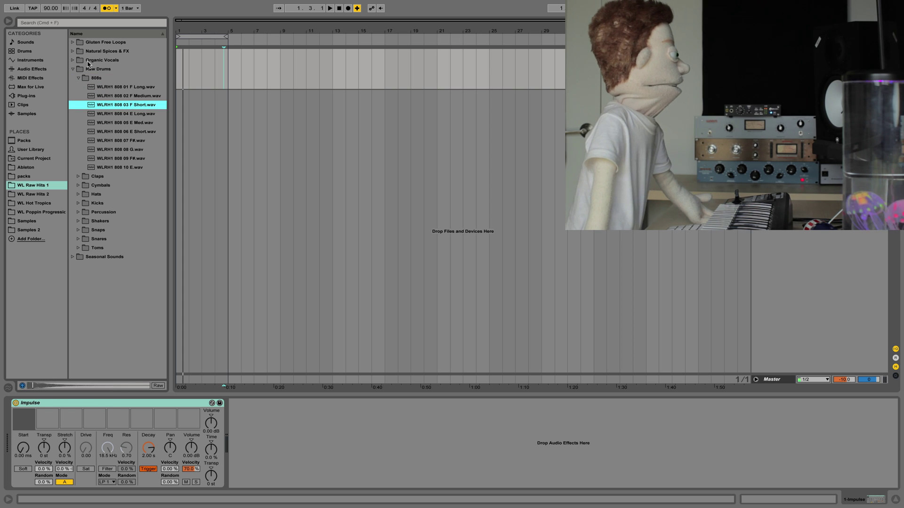
{"action": "key", "text": "Down"}
{"action": "key", "text": "Down"}
{"action": "key", "text": "Down"}
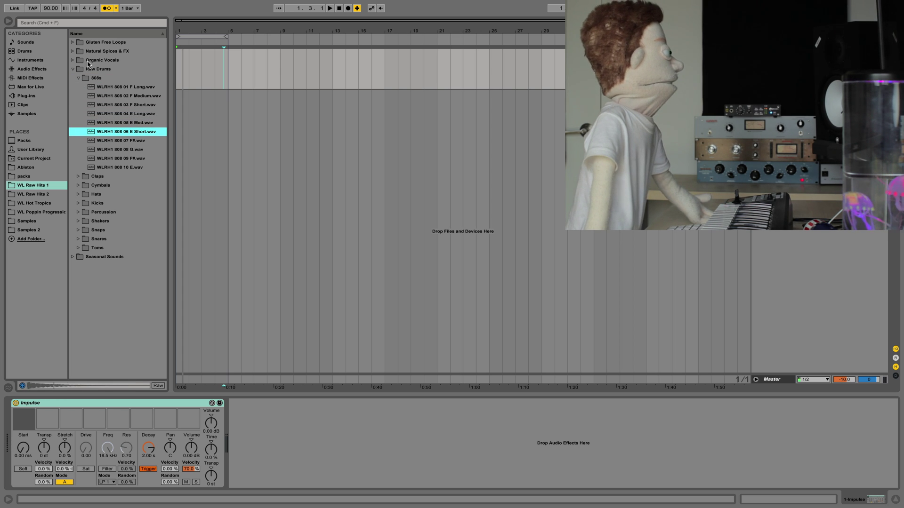
{"action": "left_click_drag", "start_coordinate": [103, 138], "coordinate": [24, 420]}
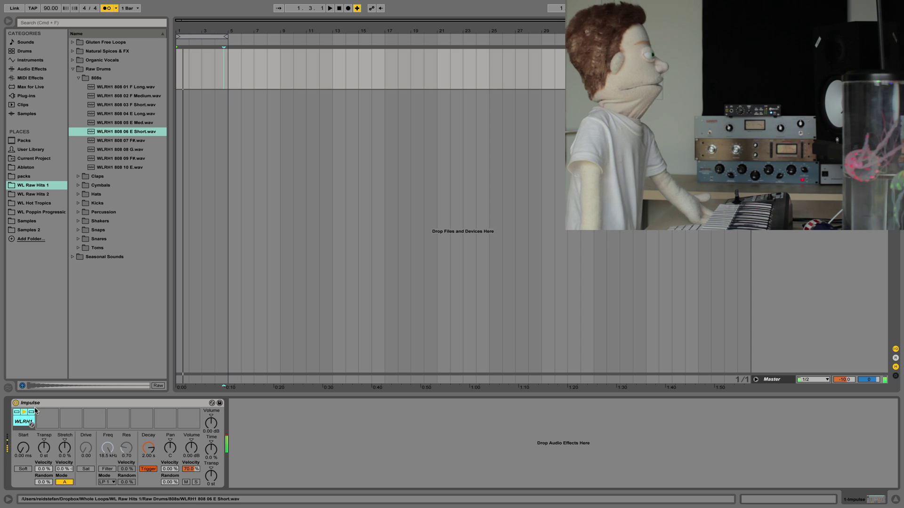
Step: Set the 808 to Gate with 90.5 ms decay and enable its filter at 2.17 kHz cutoff
{"action": "mouse_move", "coordinate": [32, 423]}
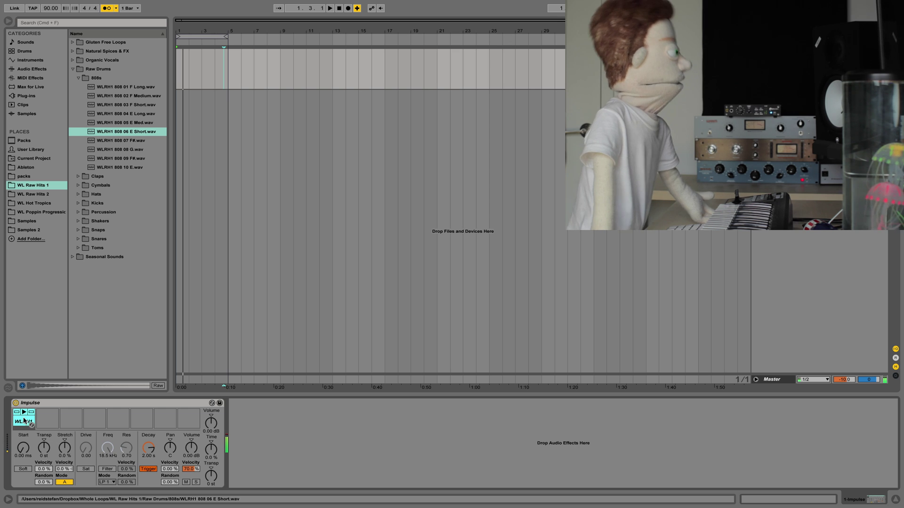
{"action": "mouse_move", "coordinate": [149, 453]}
{"action": "left_mouse_down"}
{"action": "mouse_move", "coordinate": [149, 426]}
{"action": "mouse_move", "coordinate": [149, 472]}
{"action": "mouse_move", "coordinate": [143, 457]}
{"action": "left_mouse_up"}
{"action": "left_click", "coordinate": [149, 469]}
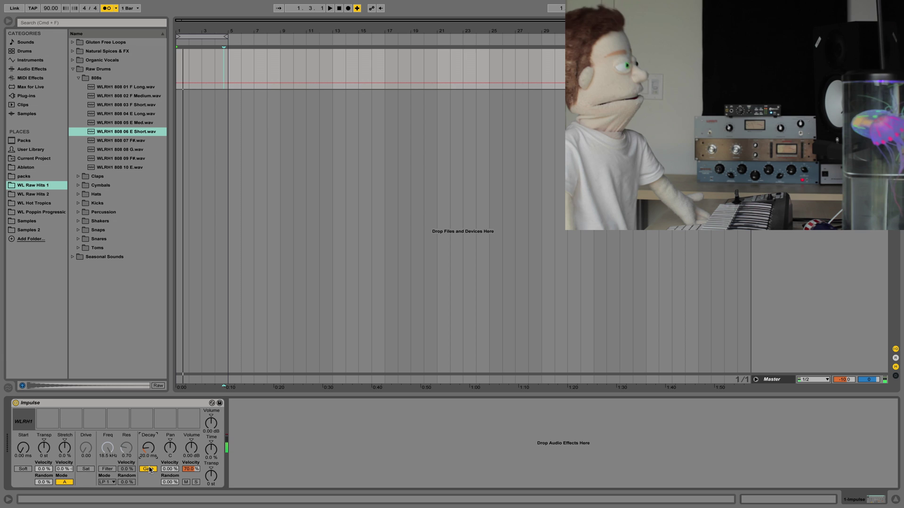
{"action": "mouse_move", "coordinate": [143, 458]}
{"action": "left_mouse_down"}
{"action": "mouse_move", "coordinate": [144, 445]}
{"action": "mouse_move", "coordinate": [148, 453]}
{"action": "left_mouse_up"}
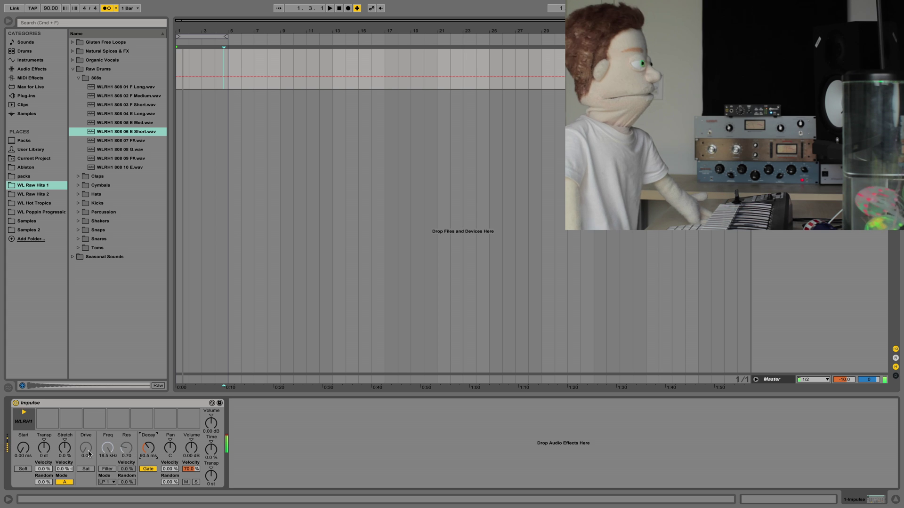
{"action": "left_click", "coordinate": [108, 469]}
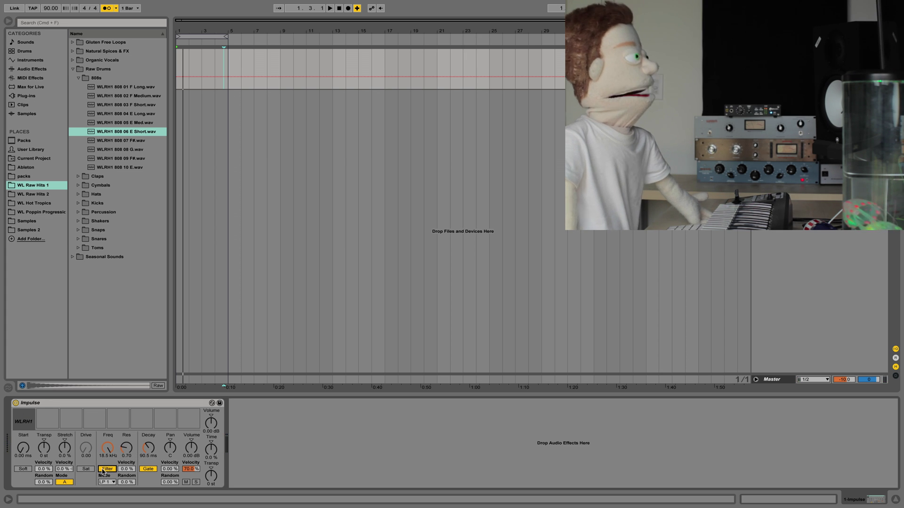
{"action": "left_click_drag", "start_coordinate": [107, 448], "coordinate": [108, 468]}
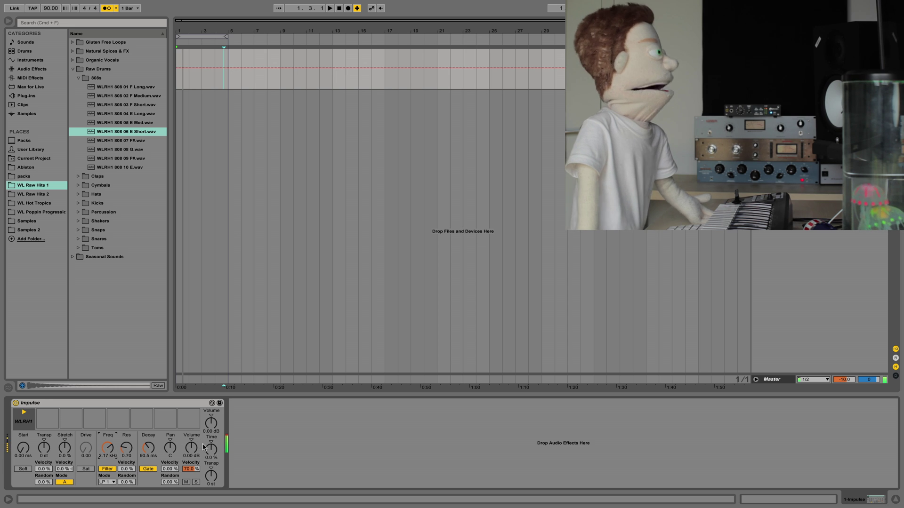
Step: Return the 808's sample volume to 0 dB and set Impulse's global volume to -8 dB
{"action": "left_click_drag", "start_coordinate": [192, 451], "coordinate": [190, 483]}
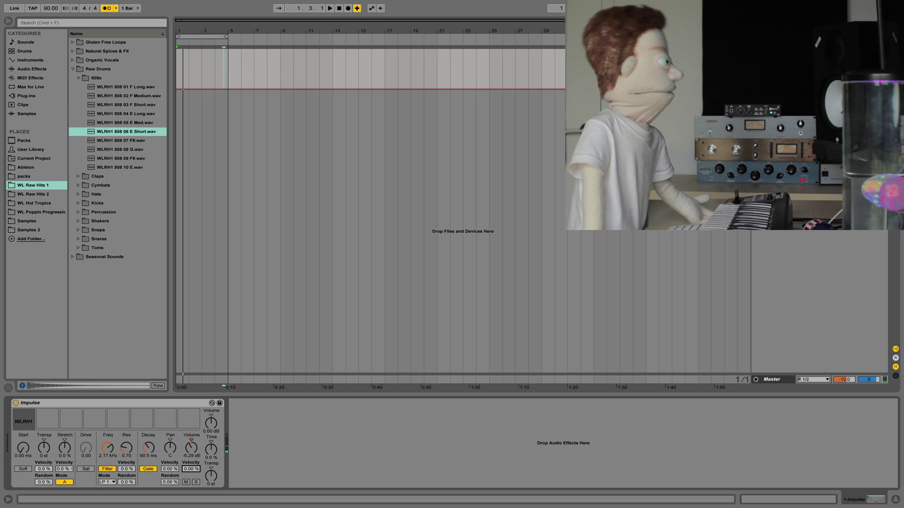
{"action": "left_click_drag", "start_coordinate": [188, 445], "coordinate": [188, 437]}
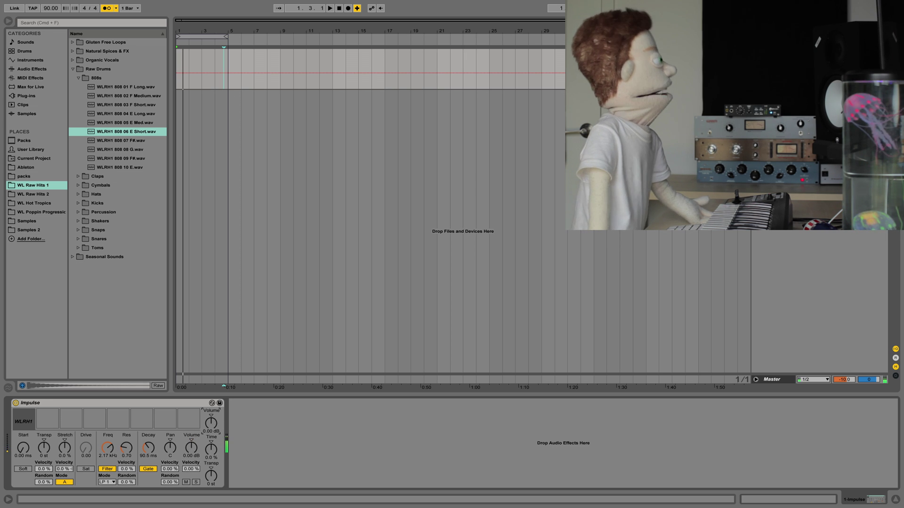
{"action": "left_click", "coordinate": [214, 425]}
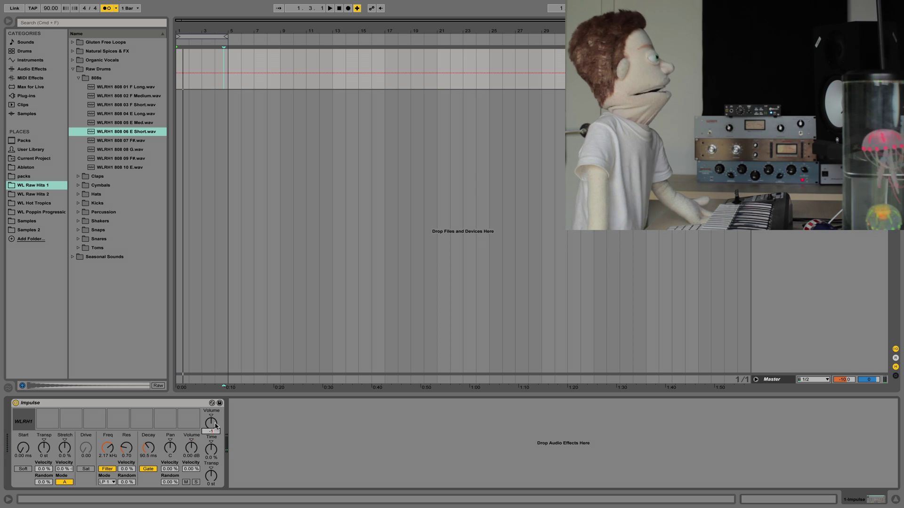
{"action": "type", "text": "-18.0 dB"}
{"action": "key", "text": "Return"}
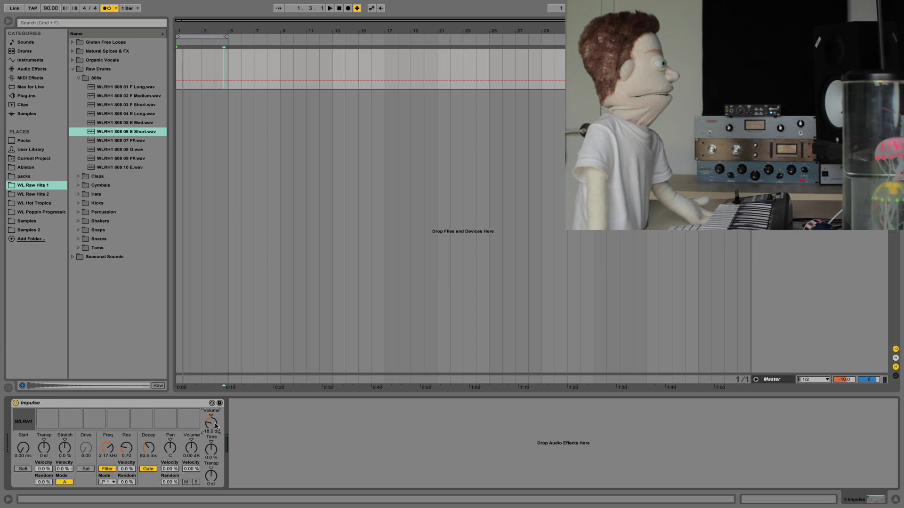
{"action": "type", "text": "-8"}
{"action": "key", "text": "Return"}
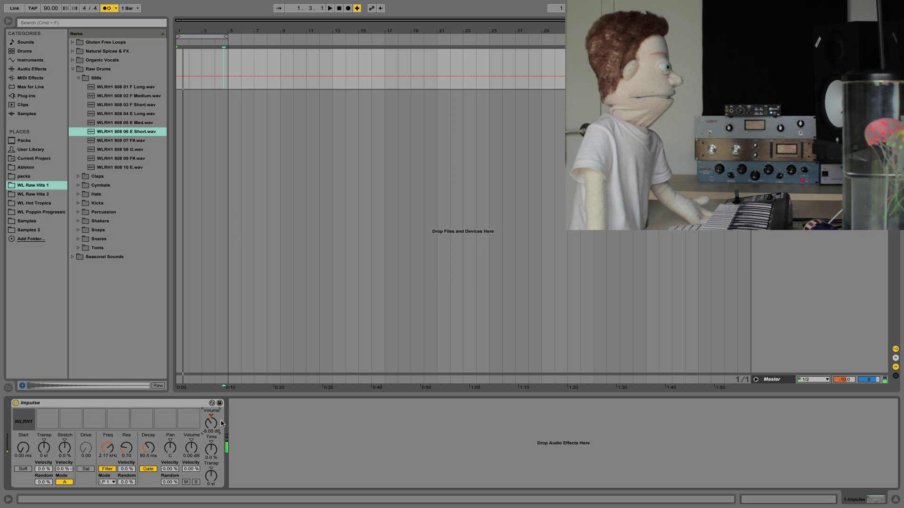
Step: Browse Natural Spices & FX > Impacts, audition samples, and load Impact 11.wav into Impulse slot 2
{"action": "left_click", "coordinate": [79, 78]}
{"action": "key", "text": "Down"}
{"action": "key", "text": "Down"}
{"action": "key", "text": "Down"}
{"action": "key", "text": "Down"}
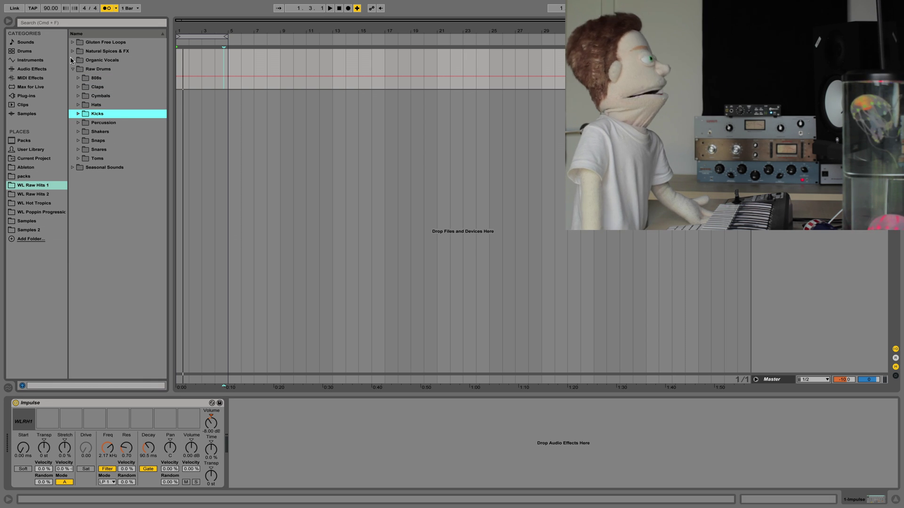
{"action": "left_click", "coordinate": [72, 43]}
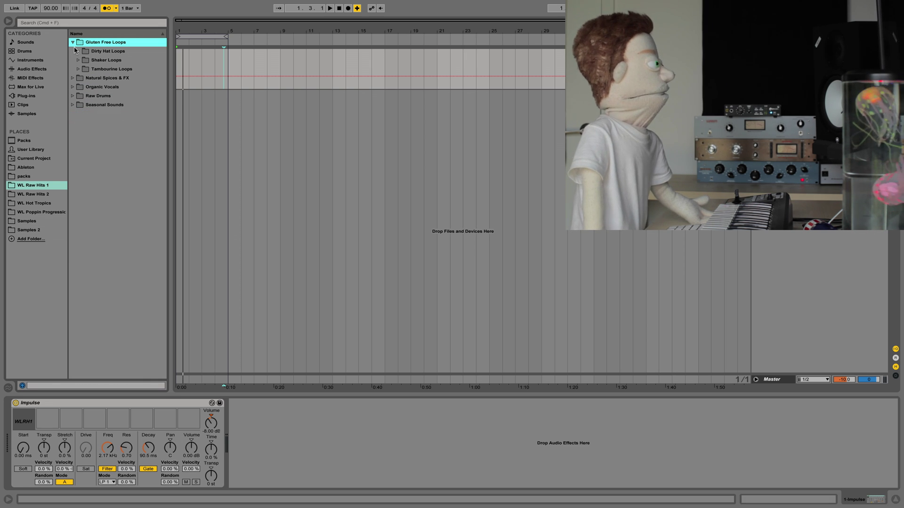
{"action": "key", "text": "Left"}
{"action": "key", "text": "Down"}
{"action": "key", "text": "Right"}
{"action": "key", "text": "Down"}
{"action": "key", "text": "Down"}
{"action": "key", "text": "Up"}
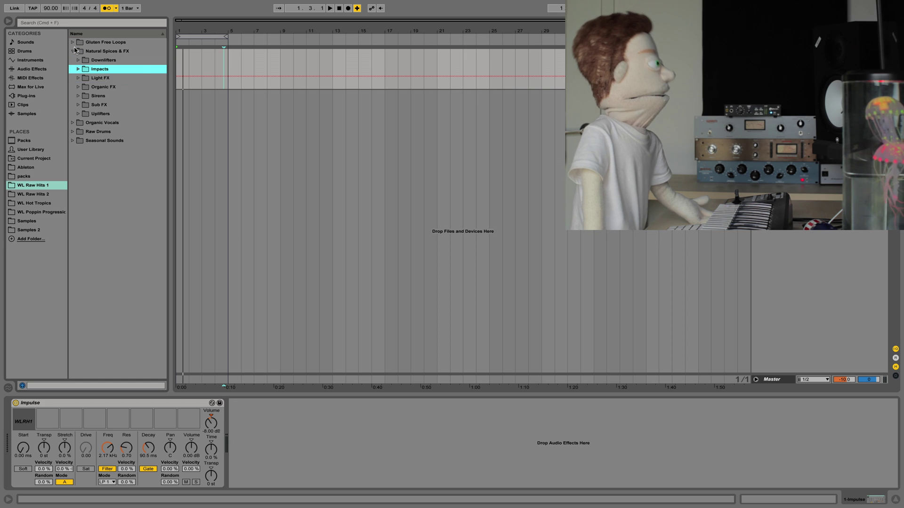
{"action": "key", "text": "Right"}
{"action": "key", "text": "Down"}
{"action": "key", "text": "Down"}
{"action": "key", "text": "Down"}
{"action": "key", "text": "Down"}
{"action": "key", "text": "Down"}
{"action": "key", "text": "Down"}
{"action": "key", "text": "Down"}
{"action": "key", "text": "Down"}
{"action": "key", "text": "Down"}
{"action": "key", "text": "Down"}
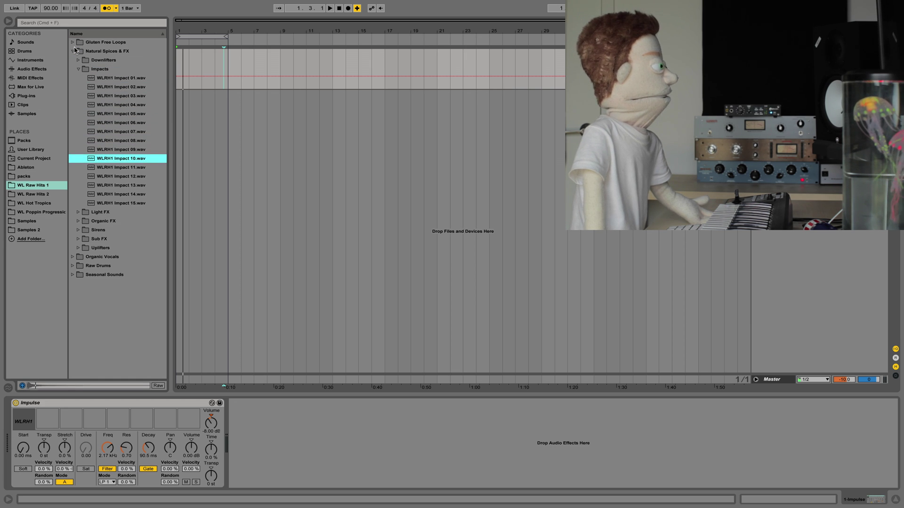
{"action": "key", "text": "Down"}
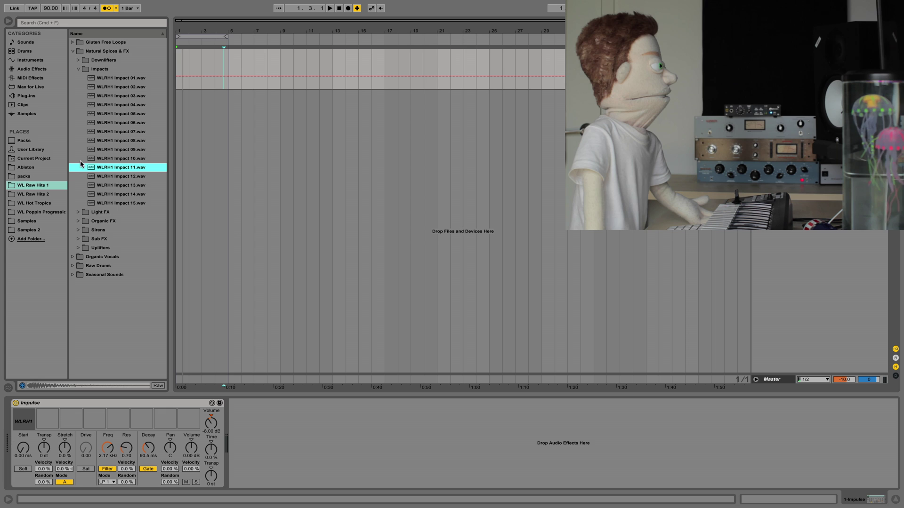
{"action": "left_click_drag", "start_coordinate": [98, 191], "coordinate": [52, 423]}
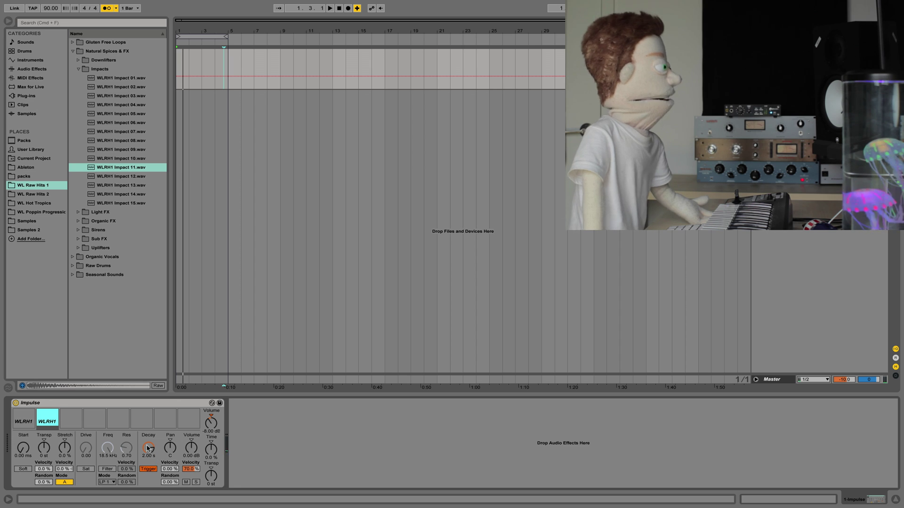
Step: Set Impact 11's Transp to -2 st, lower its volume, adjust decay, and set Stretch to -25 %
{"action": "left_click", "coordinate": [148, 469]}
{"action": "left_click_drag", "start_coordinate": [149, 448], "coordinate": [148, 478]}
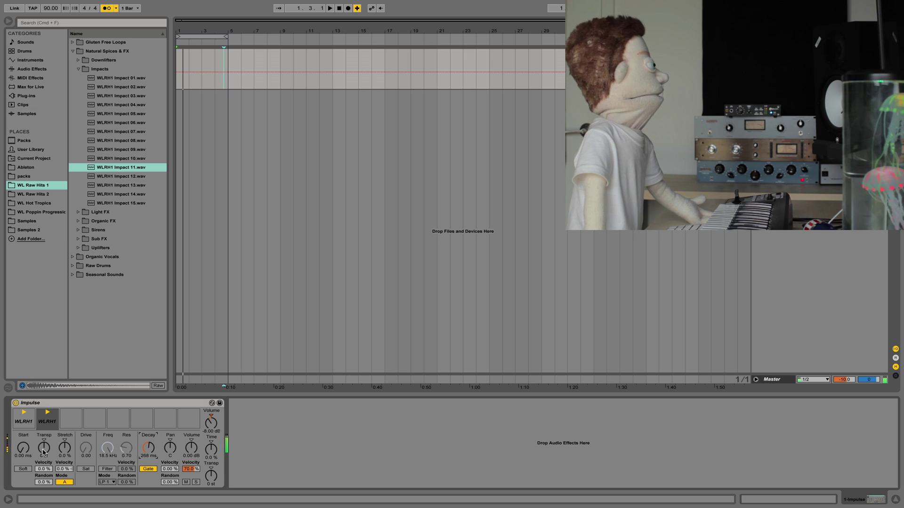
{"action": "left_click_drag", "start_coordinate": [43, 451], "coordinate": [43, 455]}
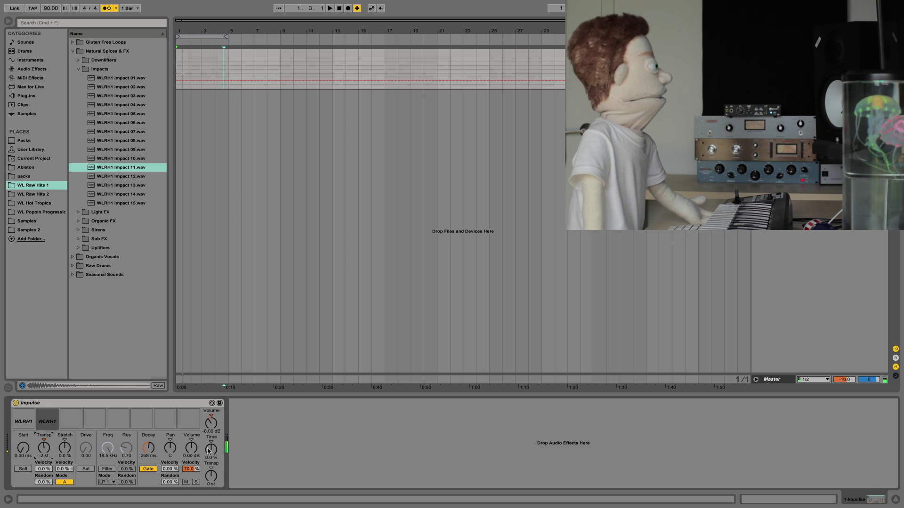
{"action": "left_click_drag", "start_coordinate": [197, 451], "coordinate": [197, 460]}
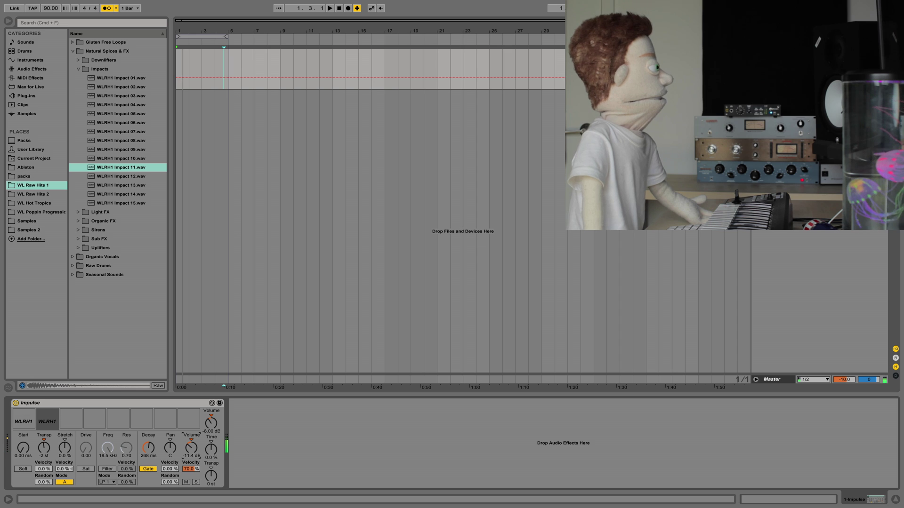
{"action": "left_click", "coordinate": [148, 469]}
{"action": "left_click_drag", "start_coordinate": [148, 448], "coordinate": [148, 428]}
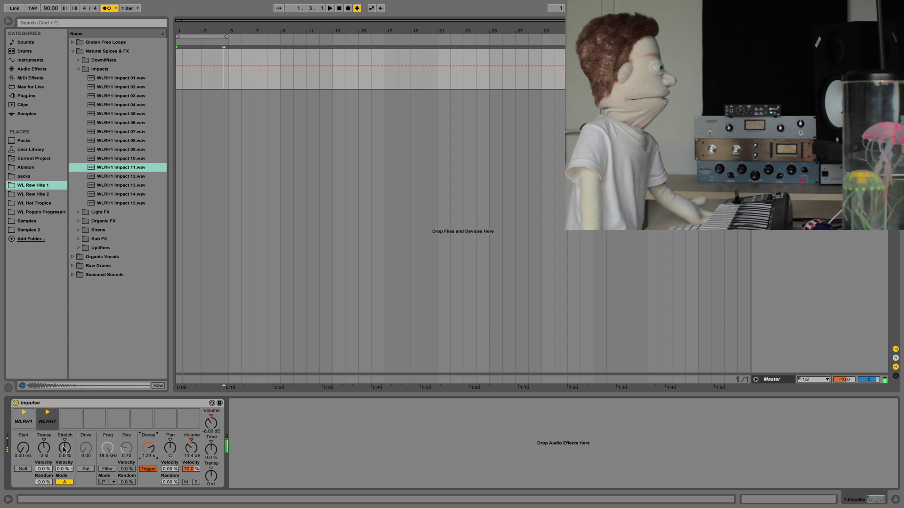
{"action": "left_click_drag", "start_coordinate": [64, 449], "coordinate": [64, 456]}
{"action": "key", "text": "space"}
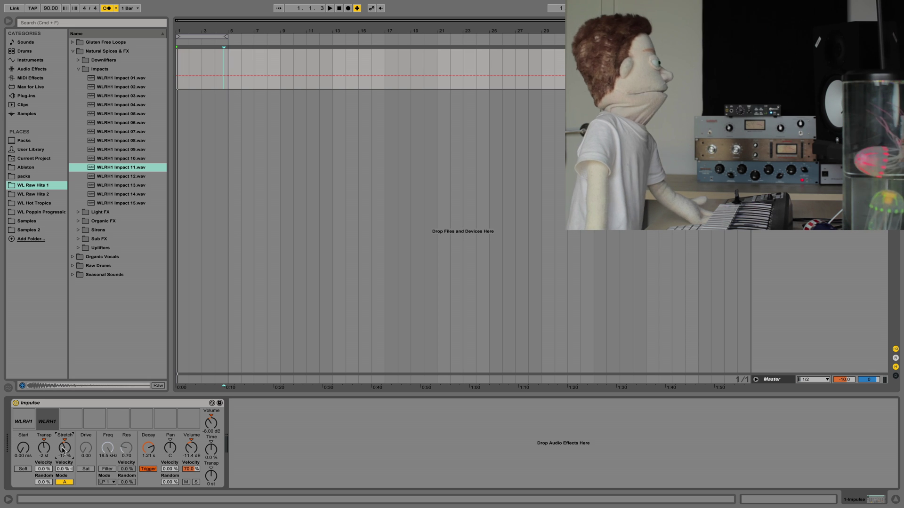
{"action": "mouse_move", "coordinate": [64, 448]}
{"action": "left_mouse_down"}
{"action": "mouse_move", "coordinate": [65, 429]}
{"action": "mouse_move", "coordinate": [65, 450]}
{"action": "left_mouse_up"}
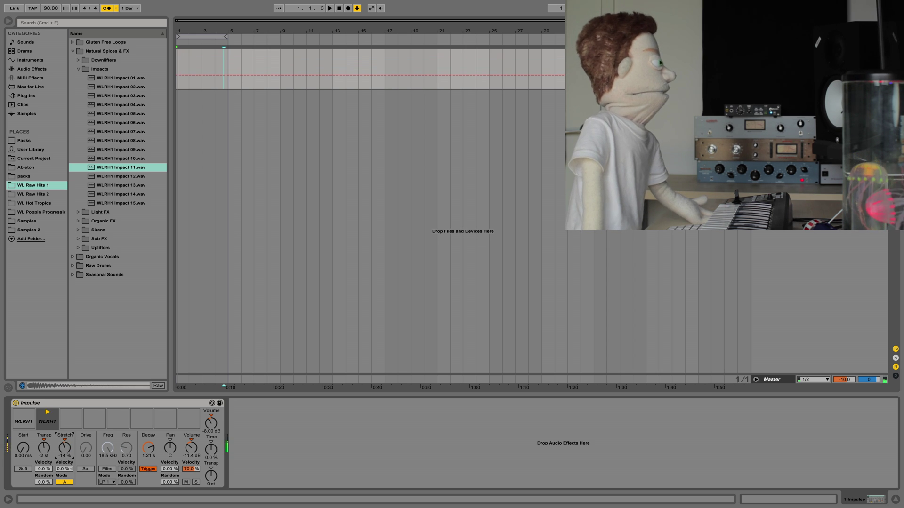
{"action": "left_click_drag", "start_coordinate": [65, 451], "coordinate": [65, 450]}
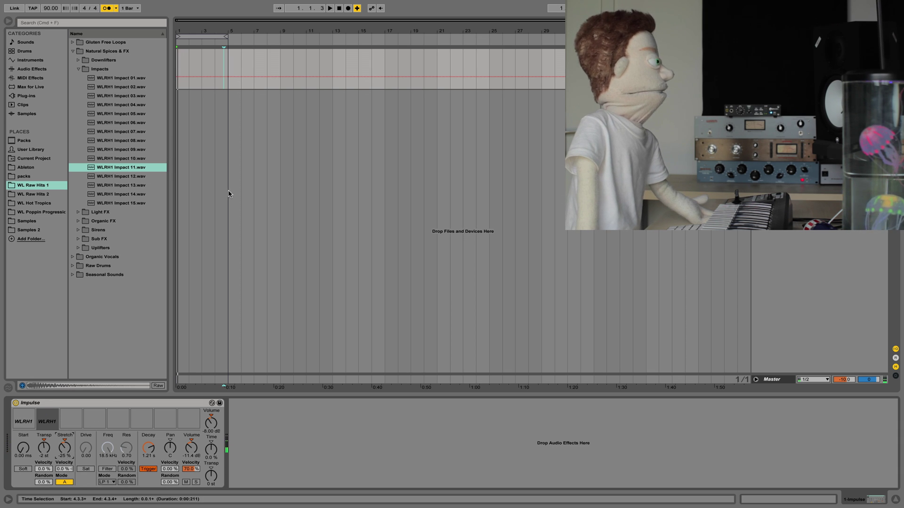
Step: Browse Raw Drums > Snares > Urban Snares and load Urban Snare 02 into Impulse slot 3
{"action": "key", "text": "Left"}
{"action": "key", "text": "Left"}
{"action": "key", "text": "Left"}
{"action": "key", "text": "Left"}
{"action": "key", "text": "Down"}
{"action": "key", "text": "Down"}
{"action": "key", "text": "Right"}
{"action": "key", "text": "Down"}
{"action": "key", "text": "Down"}
{"action": "key", "text": "Down"}
{"action": "key", "text": "Down"}
{"action": "key", "text": "Down"}
{"action": "key", "text": "Down"}
{"action": "key", "text": "Down"}
{"action": "key", "text": "Down"}
{"action": "key", "text": "Right"}
{"action": "key", "text": "Left"}
{"action": "key", "text": "Down"}
{"action": "key", "text": "Right"}
{"action": "key", "text": "Down"}
{"action": "key", "text": "Down"}
{"action": "key", "text": "Down"}
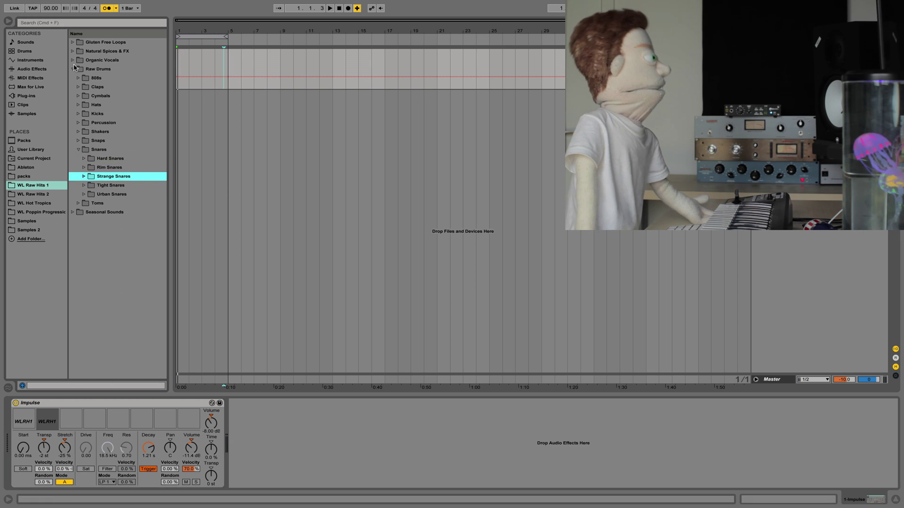
{"action": "key", "text": "Down"}
{"action": "key", "text": "Down"}
{"action": "key", "text": "Right"}
{"action": "key", "text": "Down"}
{"action": "key", "text": "Down"}
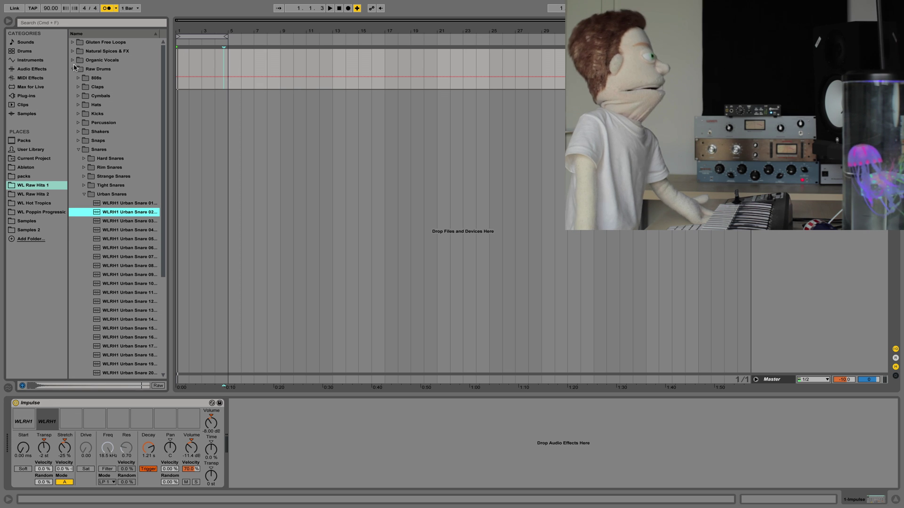
{"action": "left_click_drag", "start_coordinate": [104, 216], "coordinate": [72, 421]}
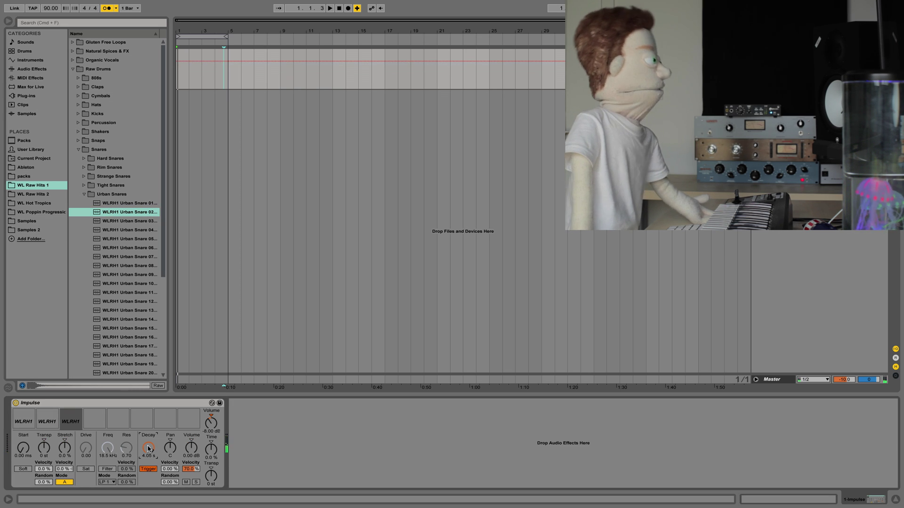
Step: Lengthen the snare's decay to 5.47 s, keeping its volume at 0 dB
{"action": "left_click_drag", "start_coordinate": [149, 449], "coordinate": [149, 439]}
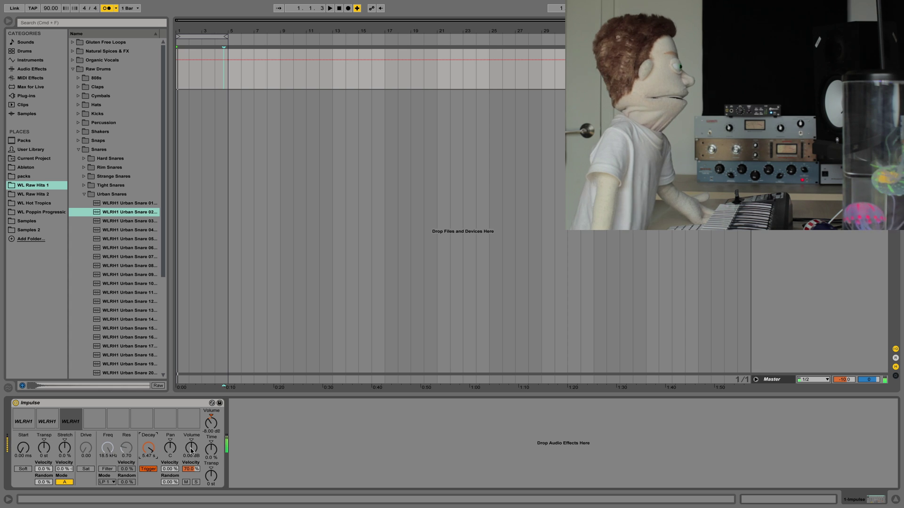
{"action": "left_click_drag", "start_coordinate": [191, 451], "coordinate": [189, 499]}
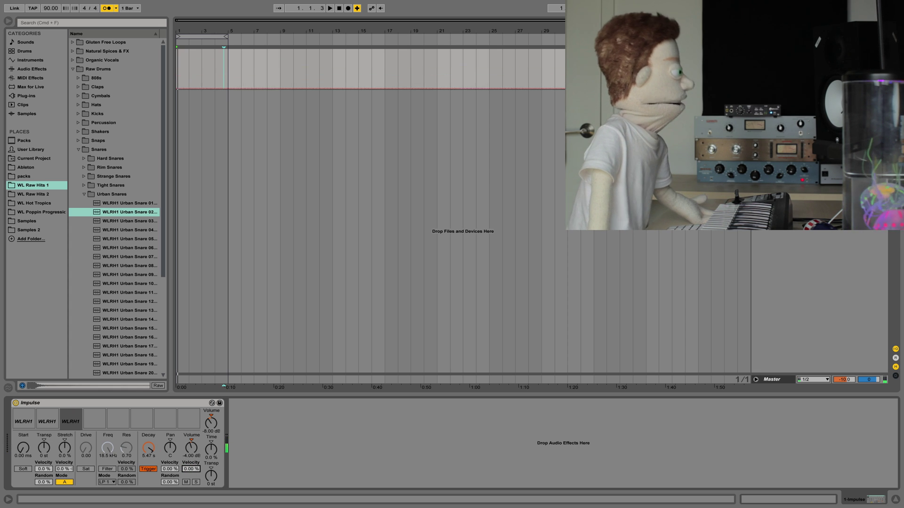
{"action": "left_click_drag", "start_coordinate": [191, 447], "coordinate": [207, 434]}
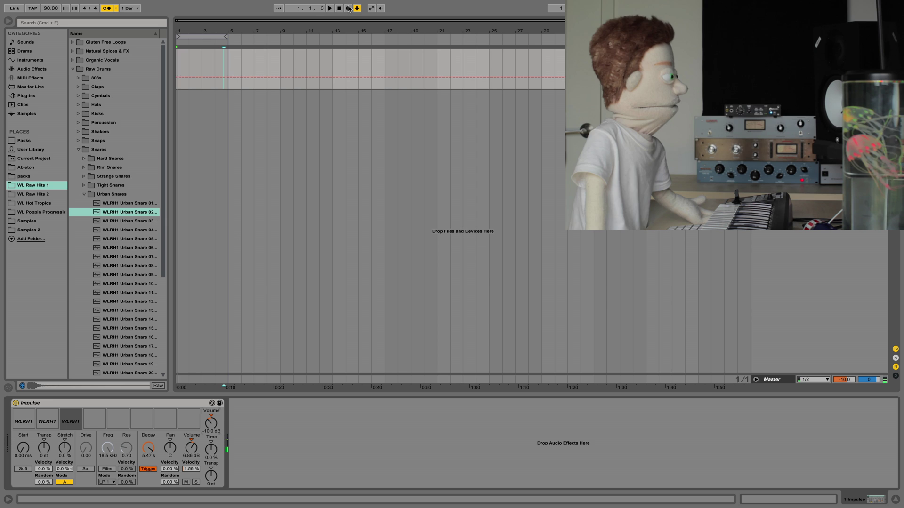
Step: Record the played drum pattern as a new clip and trim it to one bar
{"action": "left_click", "coordinate": [349, 8]}
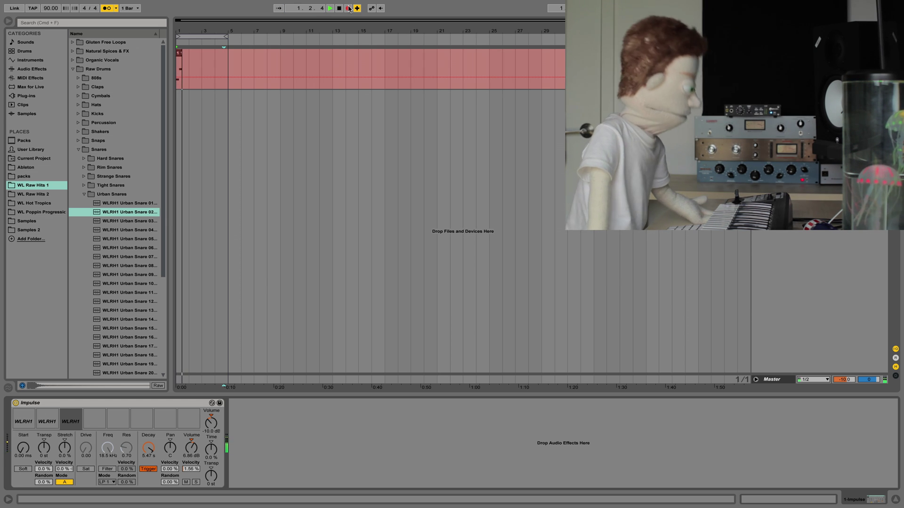
{"action": "key", "text": "space"}
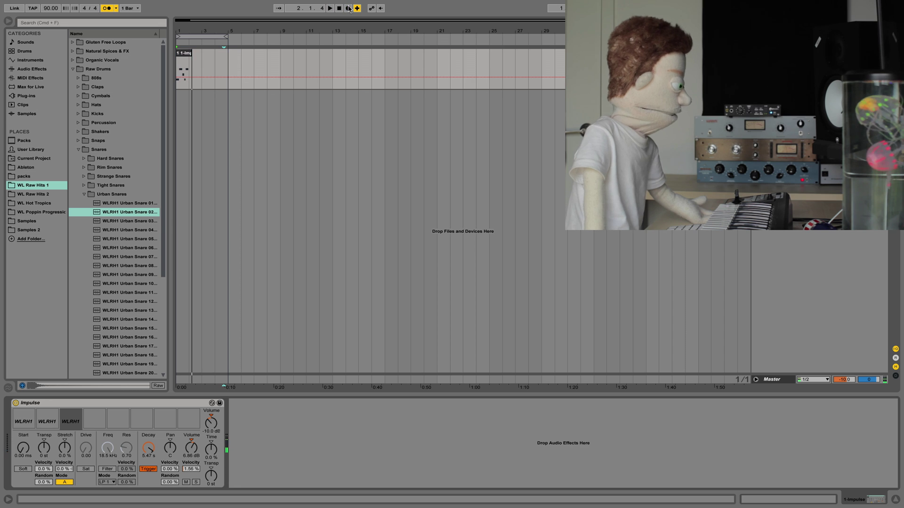
{"action": "left_click_drag", "start_coordinate": [192, 53], "coordinate": [188, 52]}
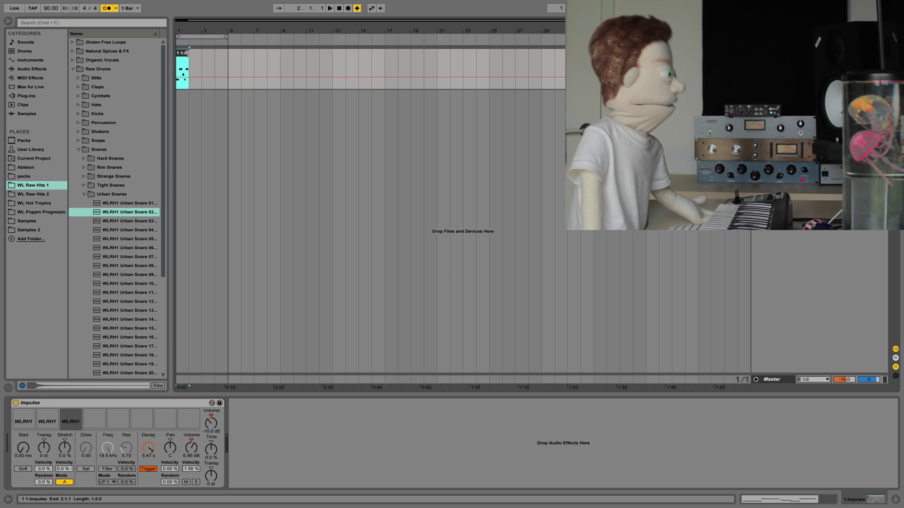
Step: Extend the clip to bar 5 and quantize all its drum notes
{"action": "double_click", "coordinate": [187, 53]}
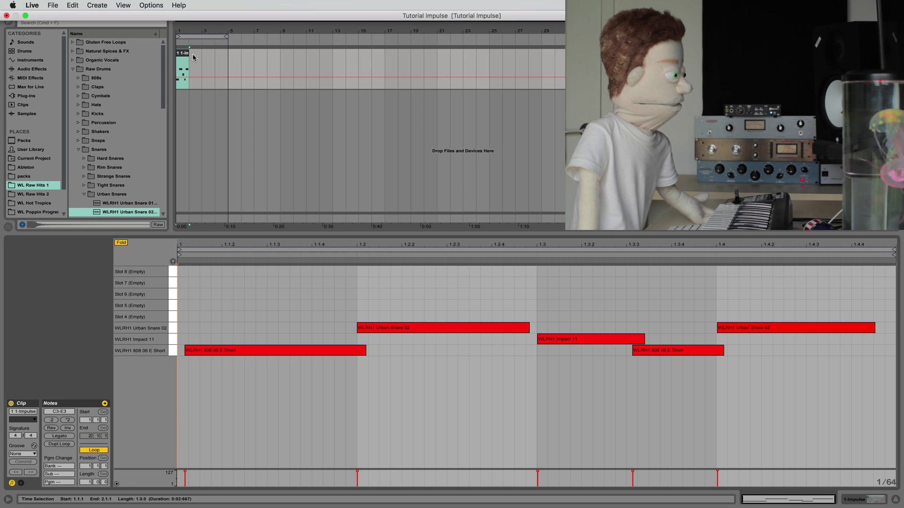
{"action": "left_click_drag", "start_coordinate": [189, 51], "coordinate": [228, 50]}
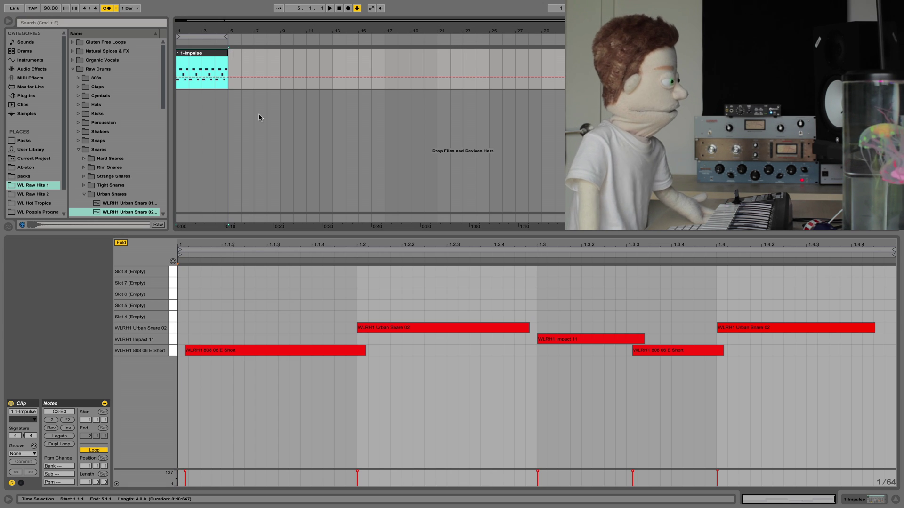
{"action": "left_click", "coordinate": [336, 409]}
{"action": "key", "text": "super+a"}
{"action": "key", "text": "super+u"}
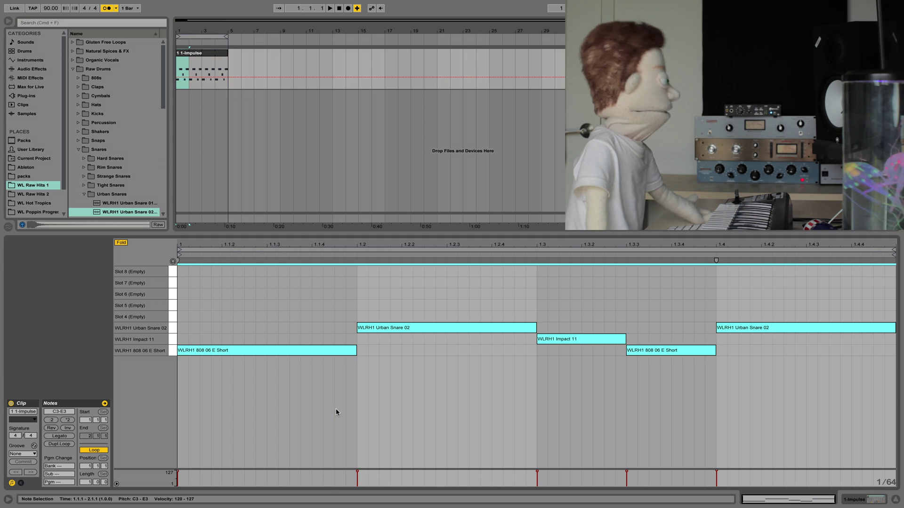
{"action": "key", "text": "space"}
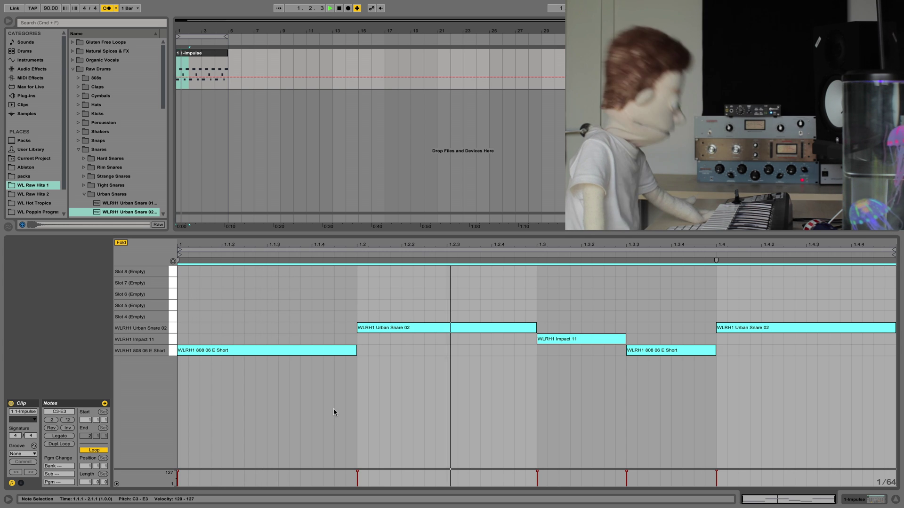
Step: Copy the Impact 11 hit to 1.1 and lengthen the new note to one beat
{"action": "left_click", "coordinate": [550, 357]}
{"action": "key", "text": "space"}
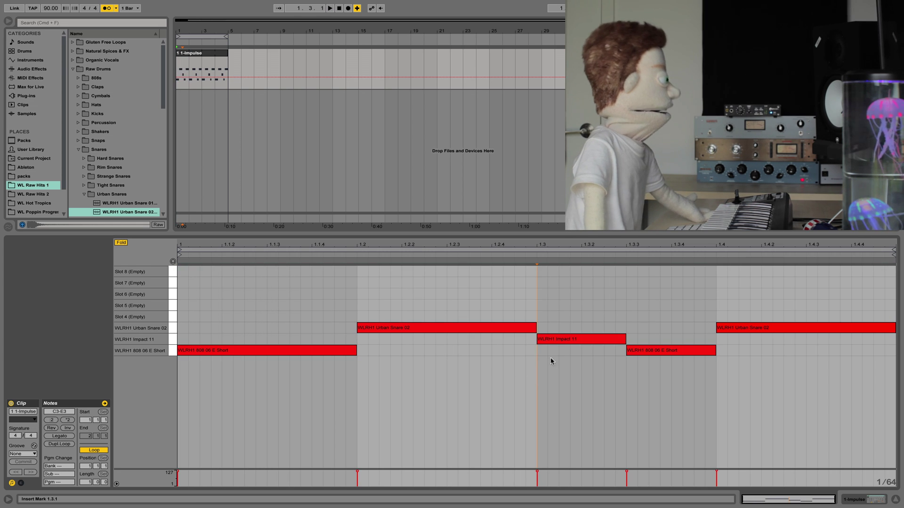
{"action": "left_click_drag", "start_coordinate": [551, 341], "coordinate": [252, 341]}
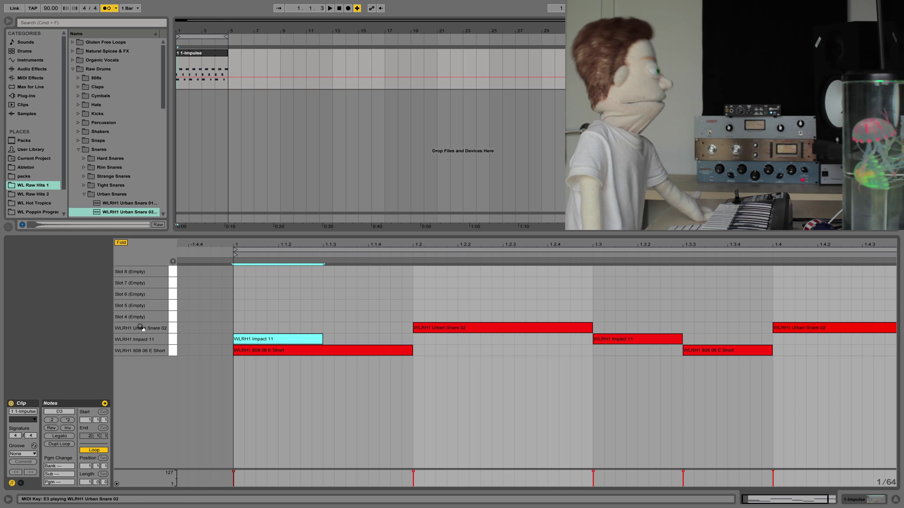
{"action": "key", "text": "space"}
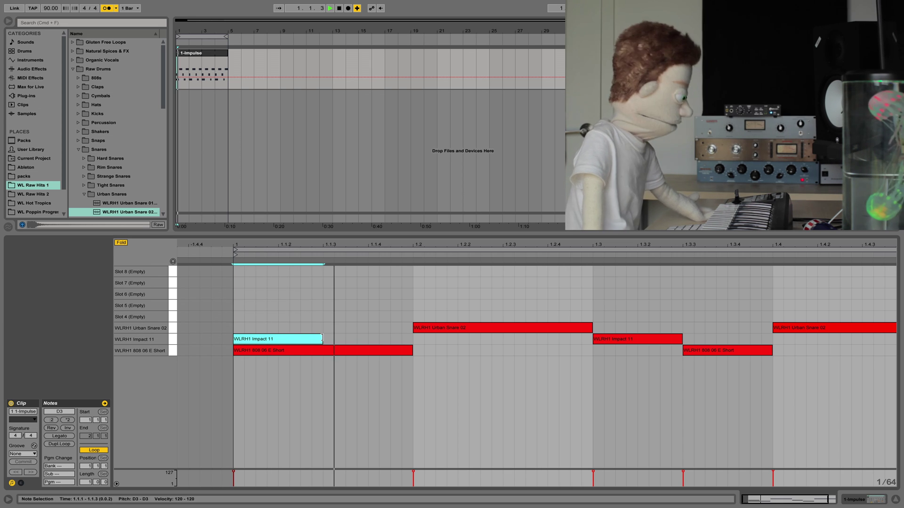
{"action": "left_click_drag", "start_coordinate": [323, 339], "coordinate": [413, 340]}
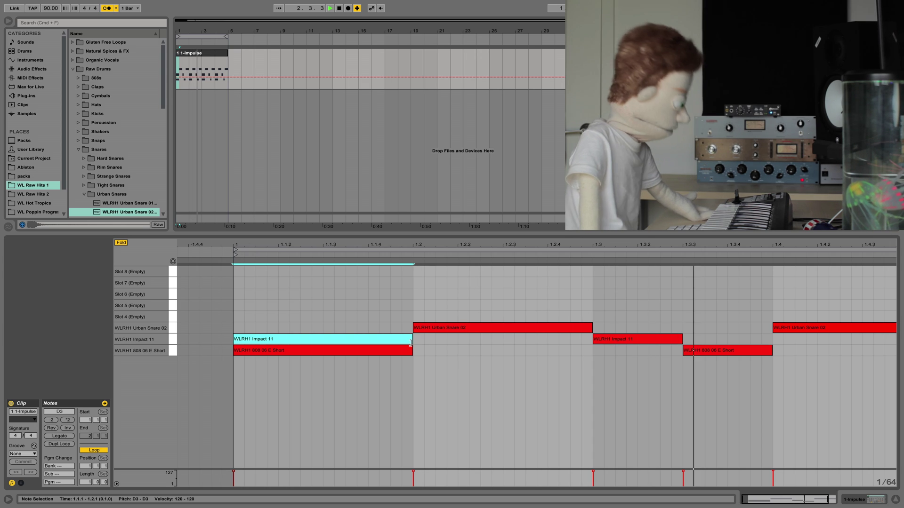
{"action": "left_click", "coordinate": [321, 434]}
{"action": "key", "text": "space"}
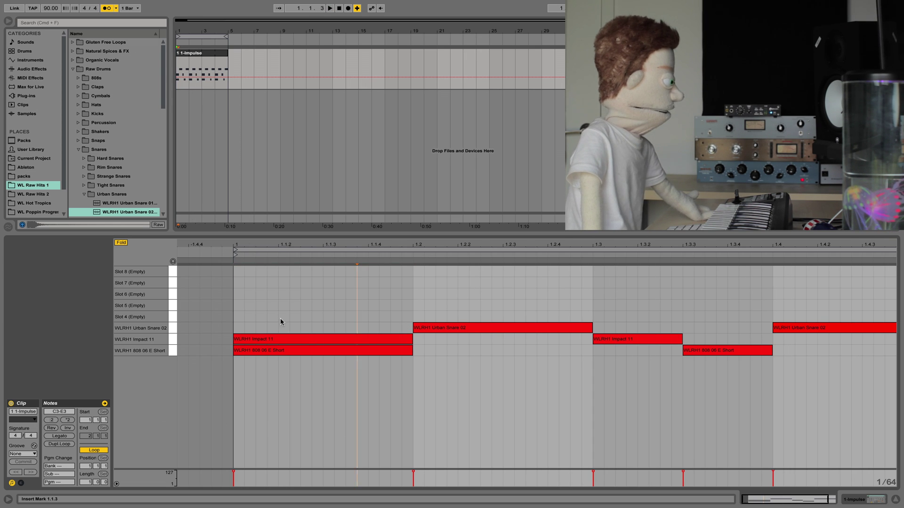
{"action": "key", "text": "Left"}
{"action": "key", "text": "Left"}
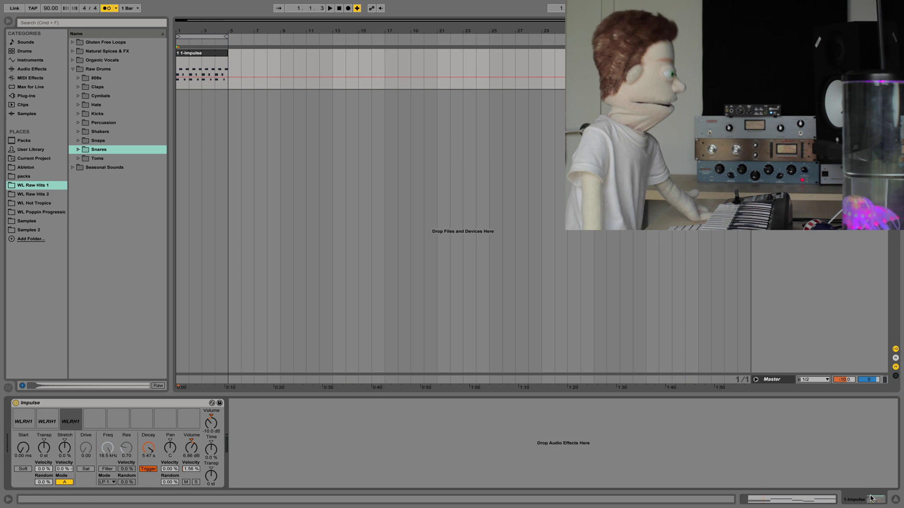
Step: Load closed hi-hat 05 from the Hats folder into Impulse slot 4
{"action": "double_click", "coordinate": [108, 107]}
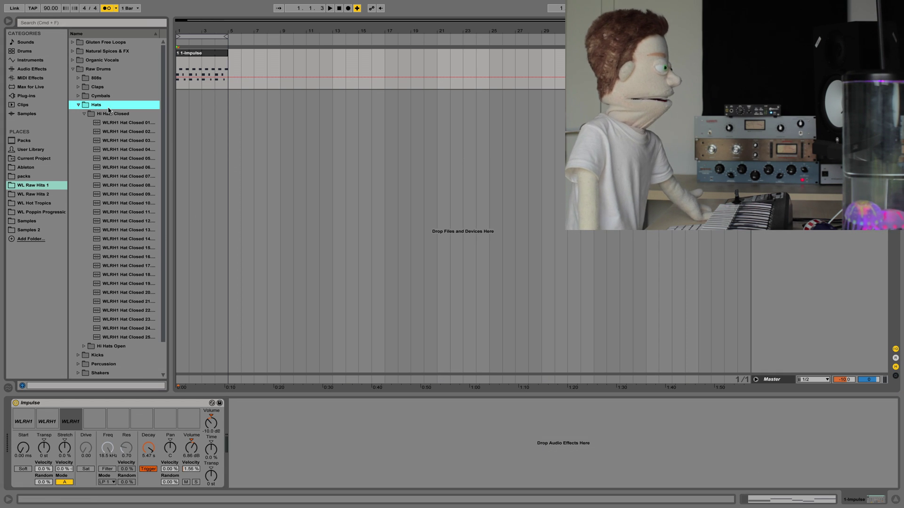
{"action": "left_click", "coordinate": [141, 124]}
{"action": "key", "text": "Down"}
{"action": "key", "text": "Down"}
{"action": "key", "text": "Down"}
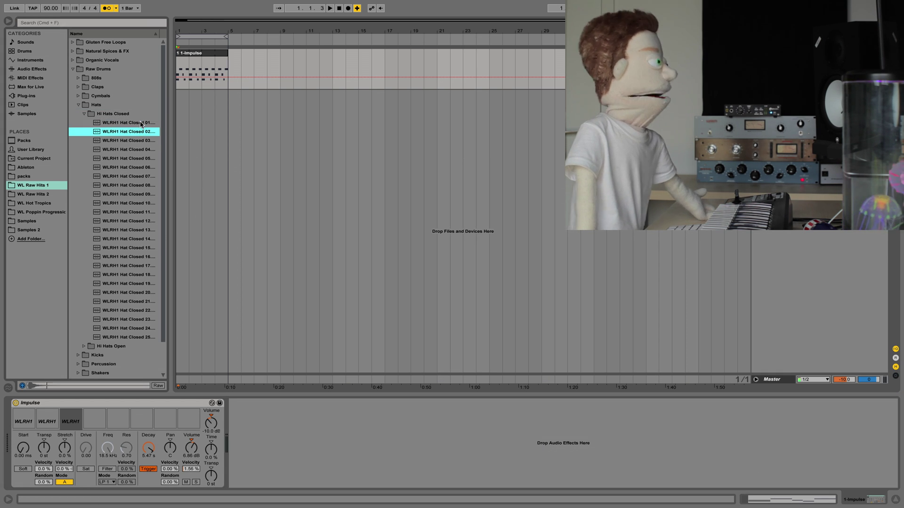
{"action": "key", "text": "Down"}
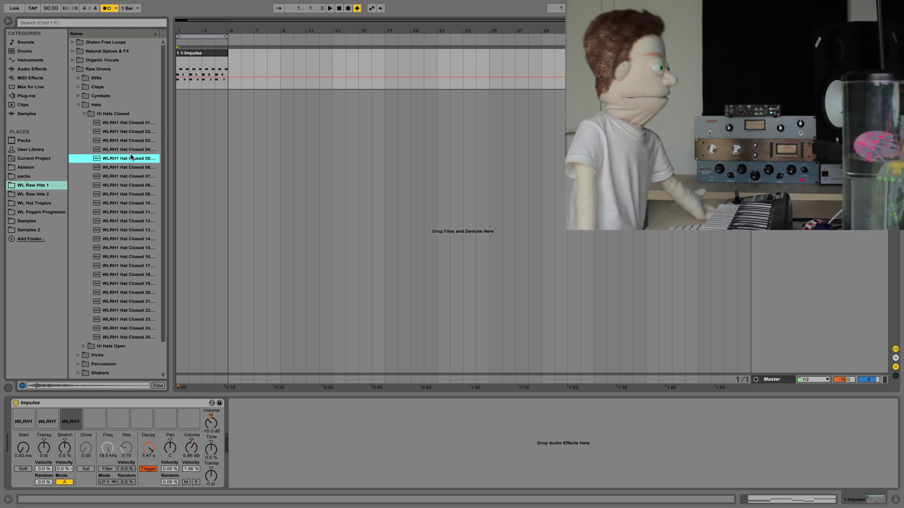
{"action": "left_click_drag", "start_coordinate": [136, 274], "coordinate": [92, 421]}
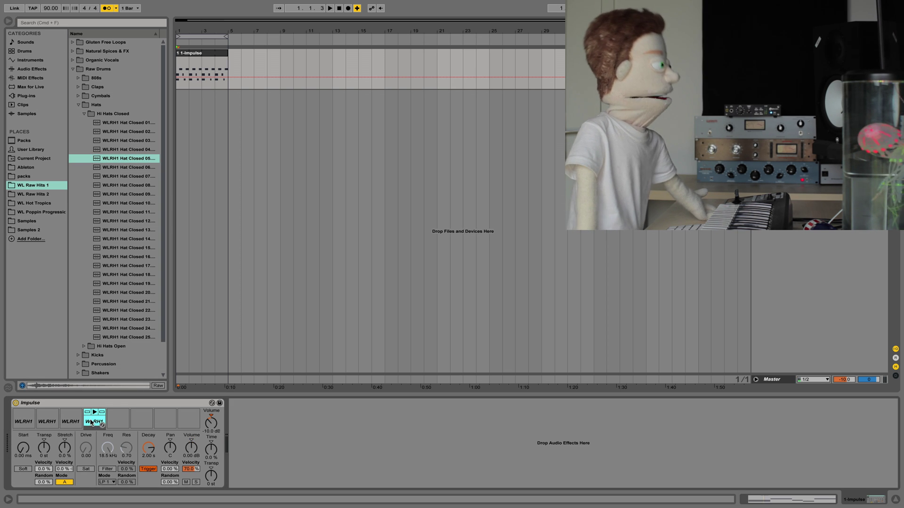
Step: Load Shaker 09 into slot 5, set it to Gate, and shorten its decay to about 147 ms
{"action": "left_click", "coordinate": [78, 105]}
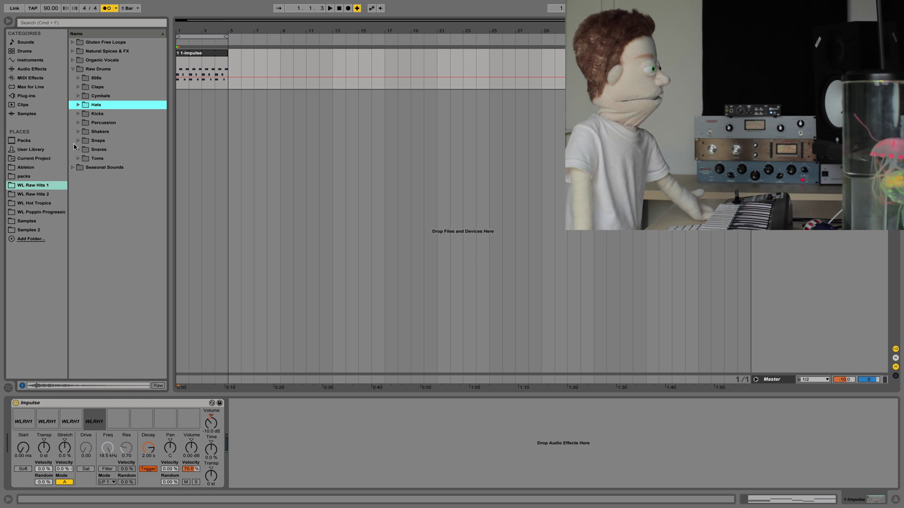
{"action": "left_click", "coordinate": [78, 132]}
{"action": "key", "text": "Down"}
{"action": "key", "text": "Down"}
{"action": "key", "text": "Down"}
{"action": "key", "text": "Down"}
{"action": "key", "text": "Down"}
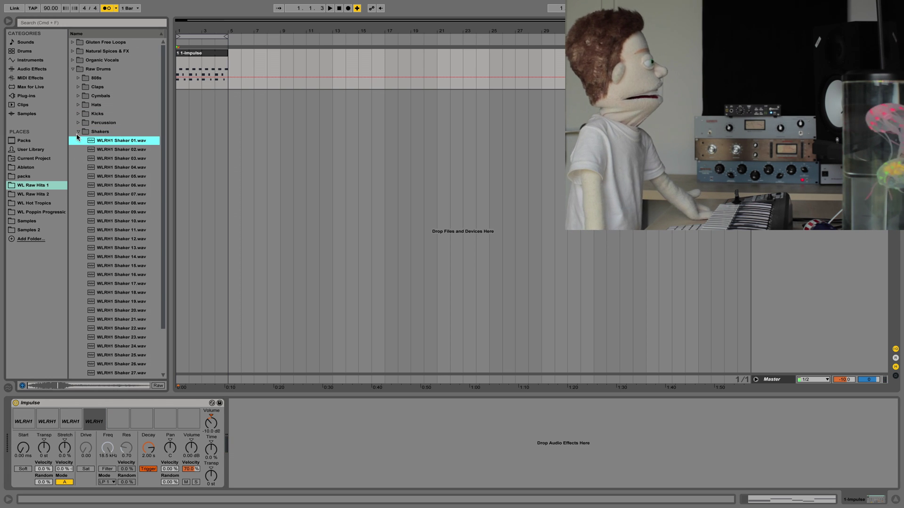
{"action": "key", "text": "Down"}
{"action": "key", "text": "Down"}
{"action": "key", "text": "Down"}
{"action": "key", "text": "Down"}
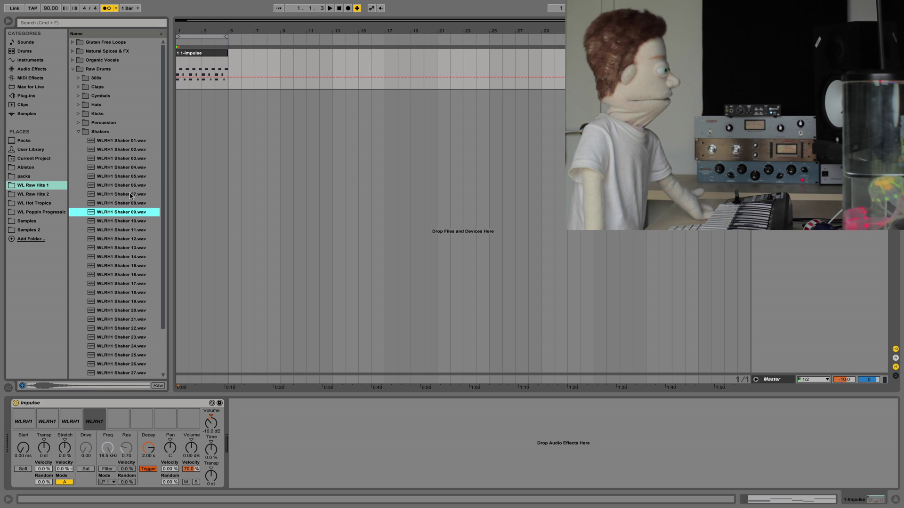
{"action": "left_click_drag", "start_coordinate": [122, 212], "coordinate": [124, 426]}
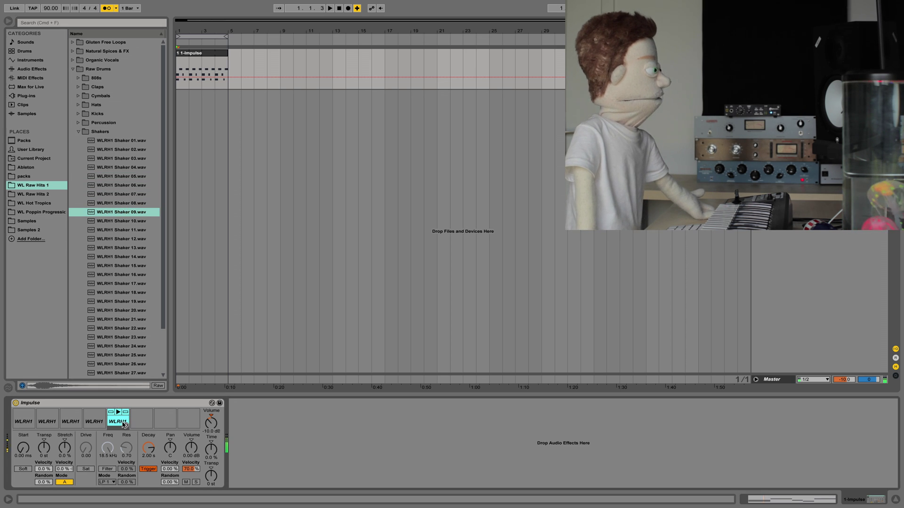
{"action": "left_click", "coordinate": [148, 469]}
{"action": "mouse_move", "coordinate": [149, 448]}
{"action": "left_mouse_down"}
{"action": "mouse_move", "coordinate": [149, 471]}
{"action": "mouse_move", "coordinate": [149, 451]}
{"action": "left_mouse_up"}
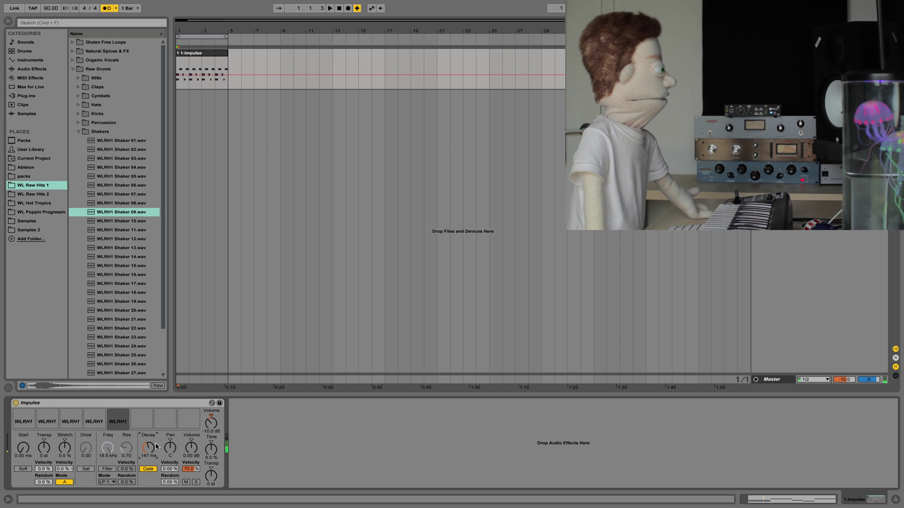
Step: Record a new take with shaker and closed-hat hits, then open the 2 1-Impulse clip's notes
{"action": "left_click", "coordinate": [195, 57]}
{"action": "key", "text": "space"}
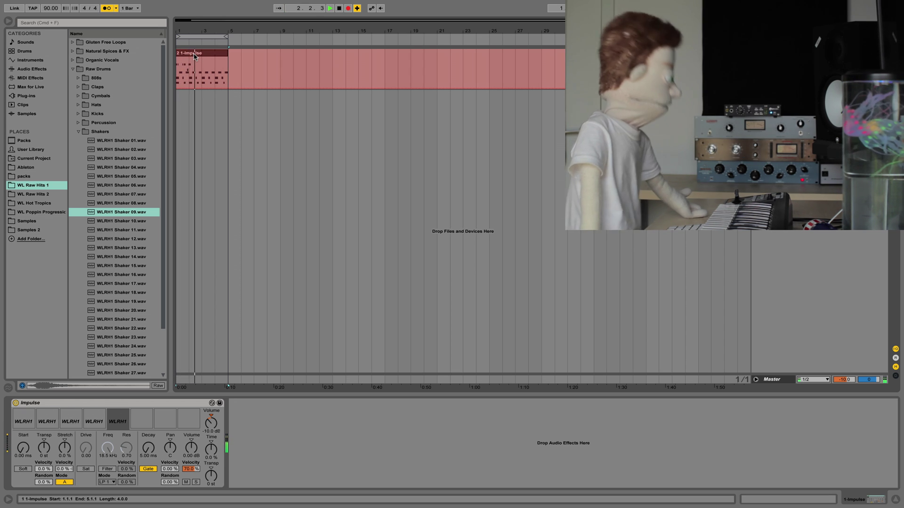
{"action": "key", "text": "space"}
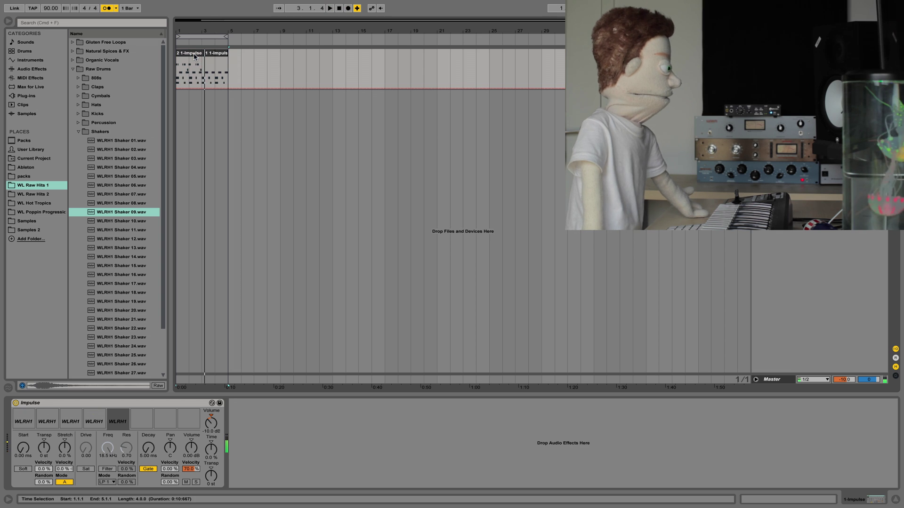
{"action": "left_click", "coordinate": [200, 53]}
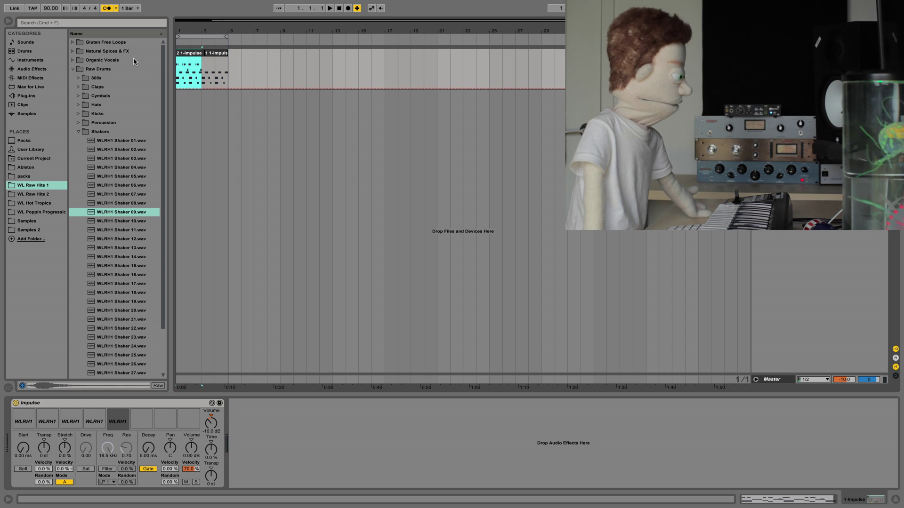
{"action": "double_click", "coordinate": [183, 58]}
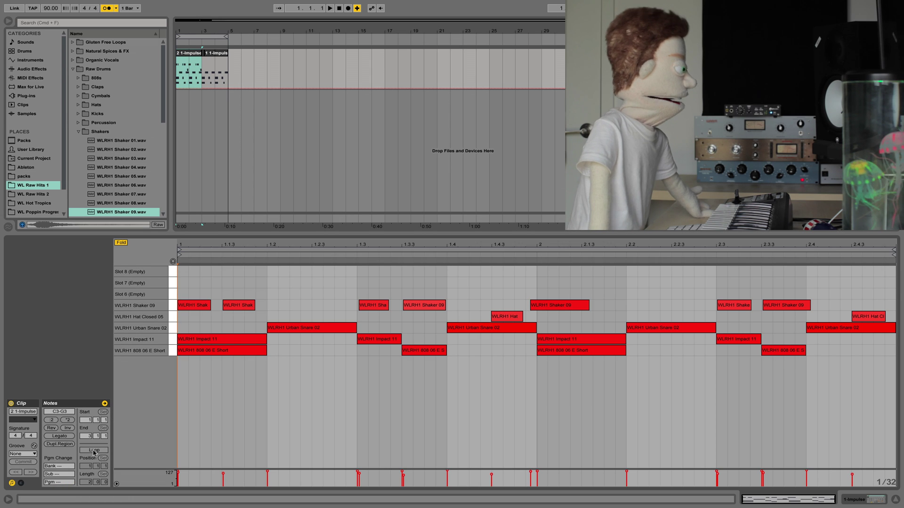
Step: Loop the clip, extend it to bar 5, and delete or move the stray shaker notes
{"action": "key", "text": "super+l"}
{"action": "left_click_drag", "start_coordinate": [202, 50], "coordinate": [228, 50]}
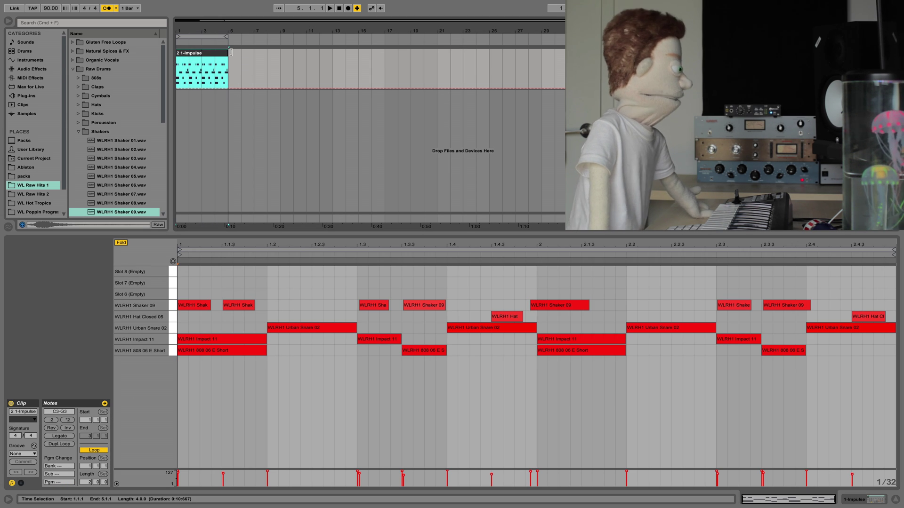
{"action": "key", "text": "space"}
{"action": "left_click", "coordinate": [238, 305]}
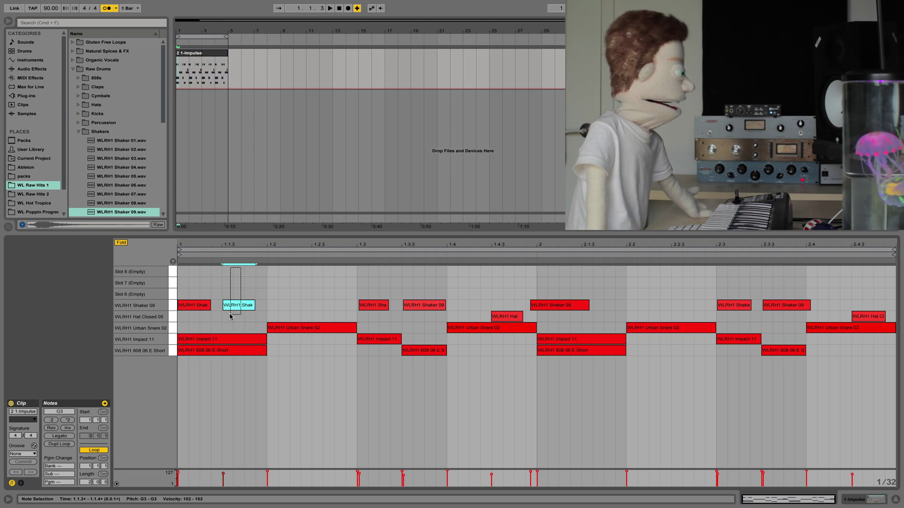
{"action": "key", "text": "Delete"}
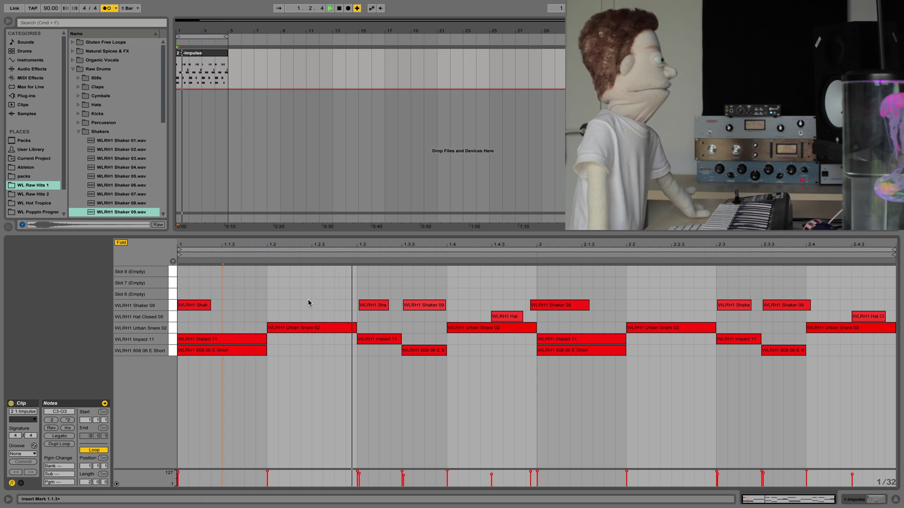
{"action": "left_click", "coordinate": [513, 316]}
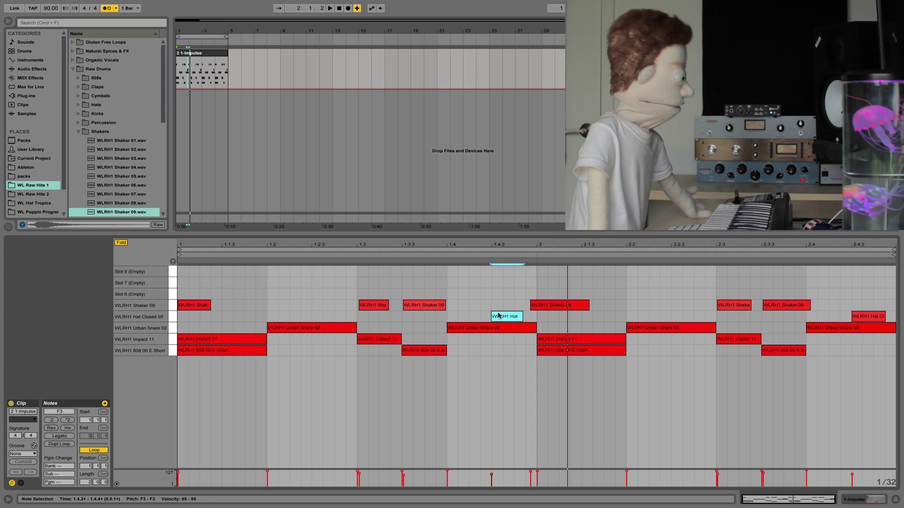
{"action": "left_click_drag", "start_coordinate": [513, 316], "coordinate": [513, 305]}
{"action": "left_click_drag", "start_coordinate": [571, 302], "coordinate": [580, 304]}
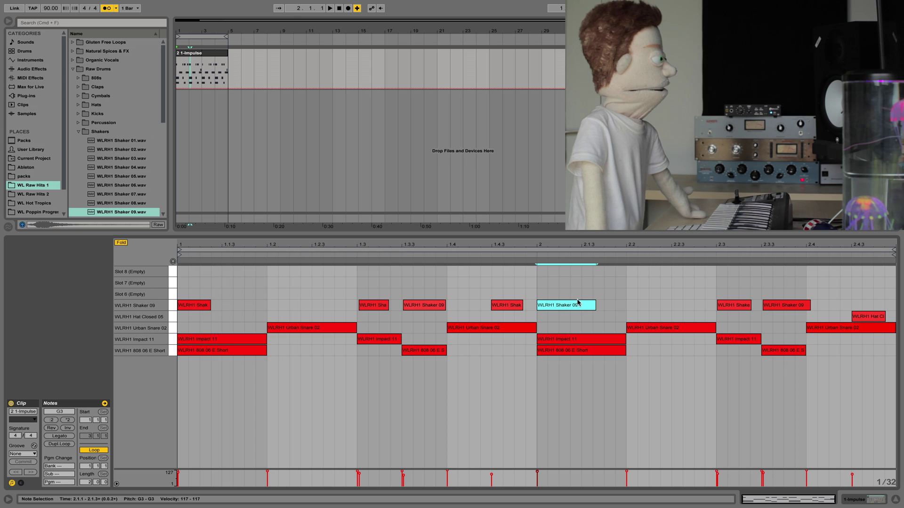
Step: Quantize all notes to 1/8 and add short Hat Closed 05 hits at 2.4.3 and 2.4.4
{"action": "key", "text": "ctrl+a"}
{"action": "key", "text": "ctrl+shift+u"}
{"action": "left_click", "coordinate": [429, 270]}
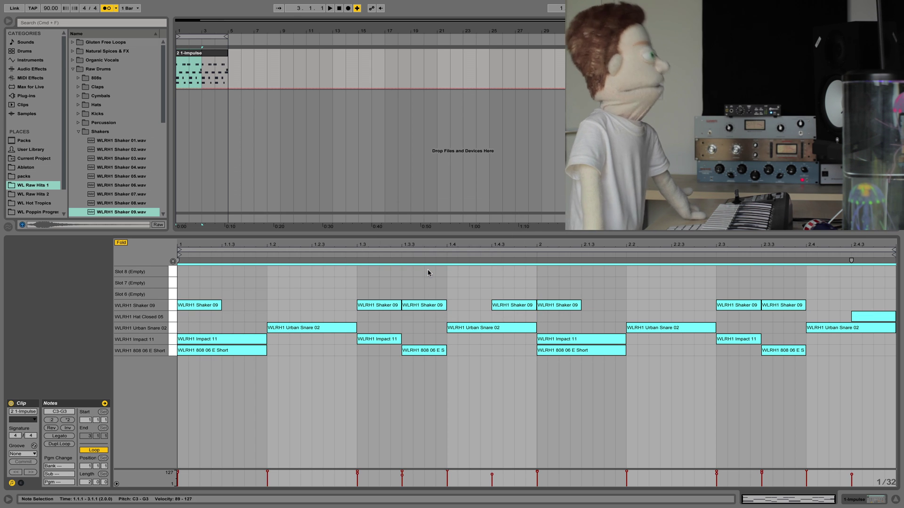
{"action": "key", "text": "space"}
{"action": "left_click", "coordinate": [474, 297]}
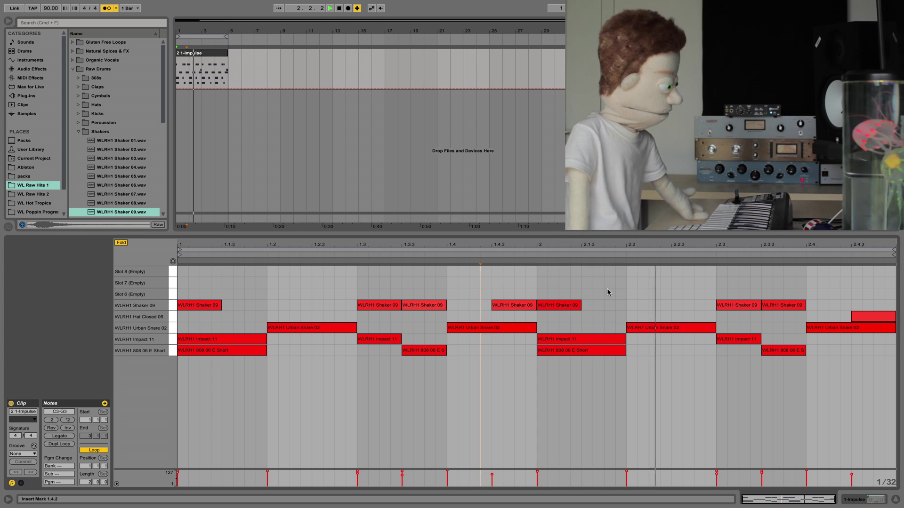
{"action": "key", "text": "space"}
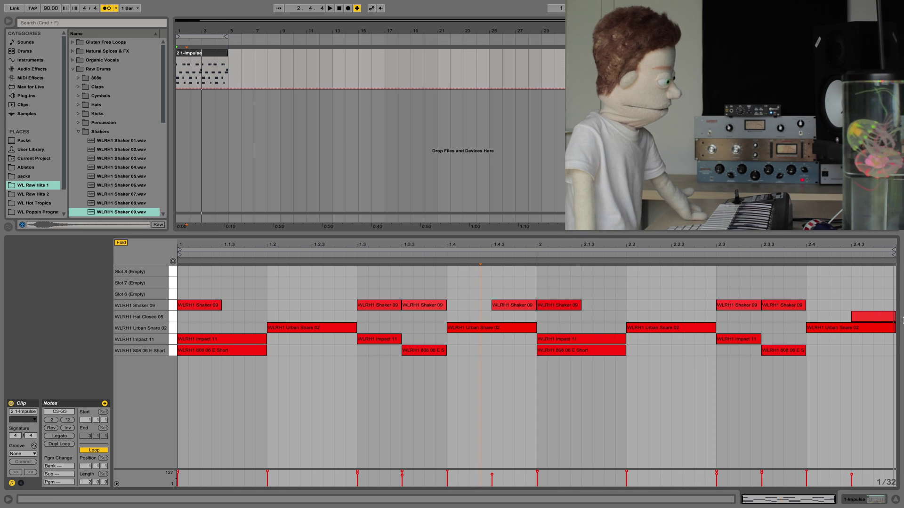
{"action": "mouse_move", "coordinate": [896, 318]}
{"action": "left_mouse_down"}
{"action": "mouse_move", "coordinate": [860, 320]}
{"action": "mouse_move", "coordinate": [880, 319]}
{"action": "left_mouse_up"}
{"action": "key", "text": "space"}
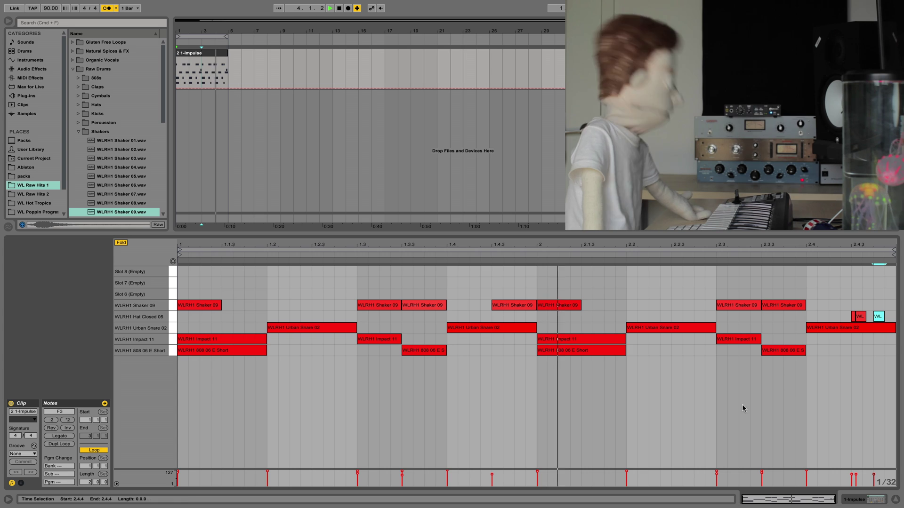
Step: Load WLRH1 Hat Open 02.wav from Raw Drums > Hats > Hi Hats Open into Impulse's sixth slot
{"action": "key", "text": "space"}
{"action": "key", "text": "shift+Tab"}
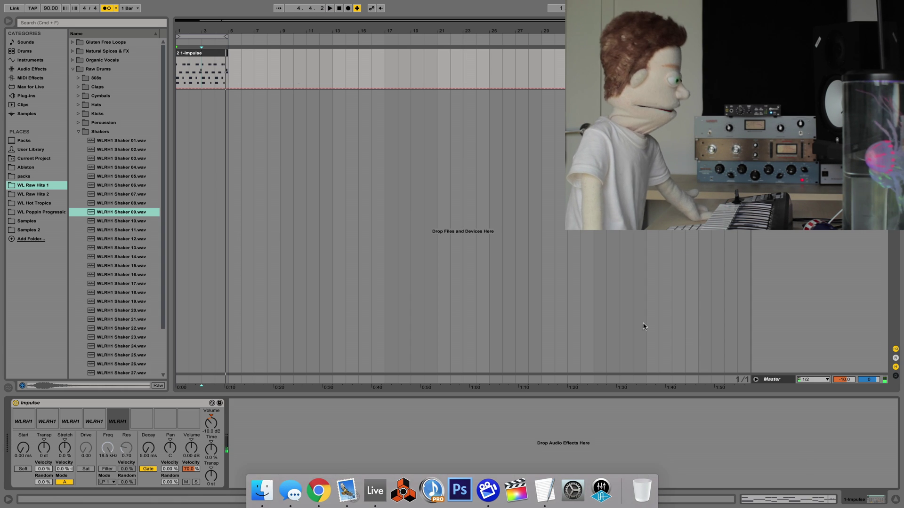
{"action": "left_click", "coordinate": [93, 133]}
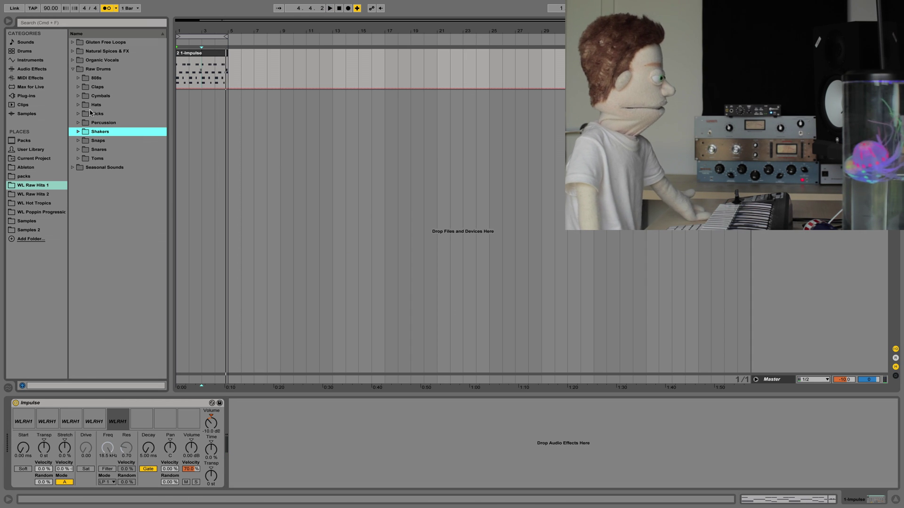
{"action": "left_click", "coordinate": [86, 106]}
{"action": "key", "text": "Down"}
{"action": "key", "text": "Left"}
{"action": "key", "text": "Down"}
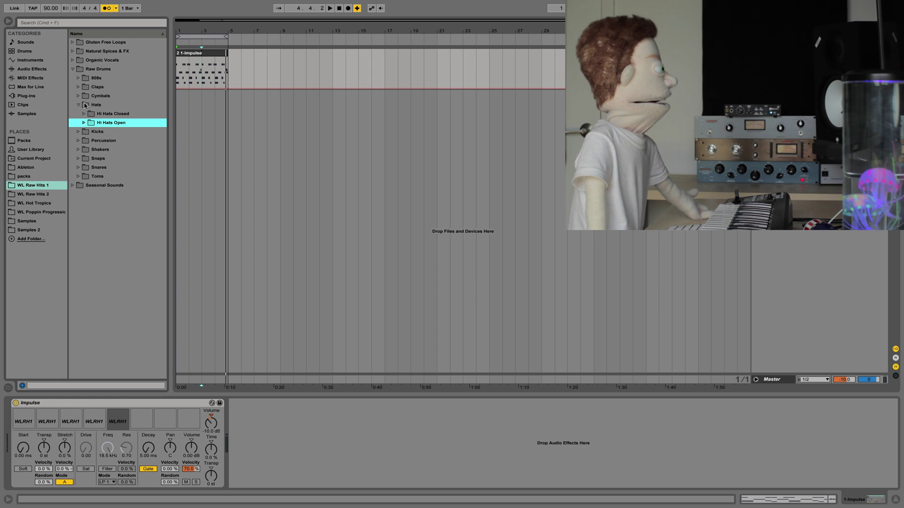
{"action": "key", "text": "Down"}
{"action": "key", "text": "Down"}
{"action": "key", "text": "Down"}
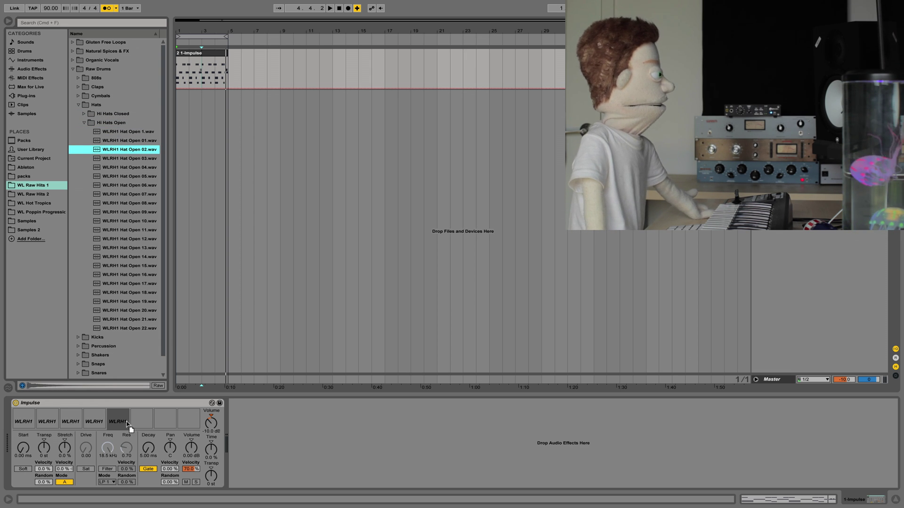
{"action": "left_click_drag", "start_coordinate": [127, 423], "coordinate": [137, 426]}
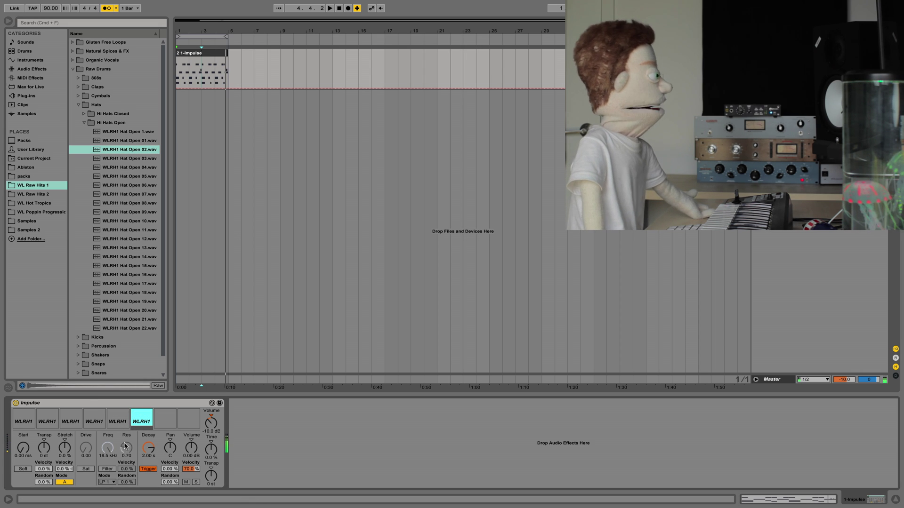
Step: Put the open hat in Gate mode, shorten its decay to 103 ms and lower its volume slightly
{"action": "left_click", "coordinate": [148, 469]}
{"action": "left_click_drag", "start_coordinate": [148, 448], "coordinate": [149, 466]}
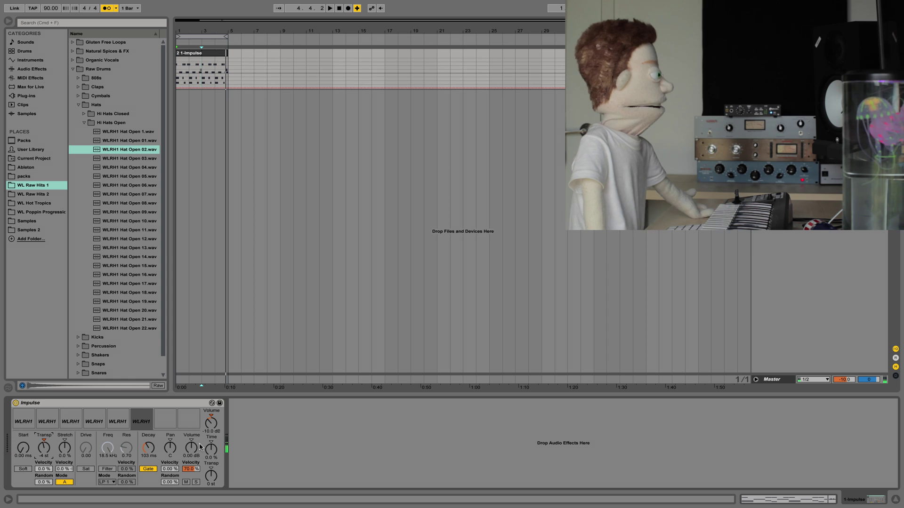
{"action": "left_click_drag", "start_coordinate": [192, 448], "coordinate": [191, 453]}
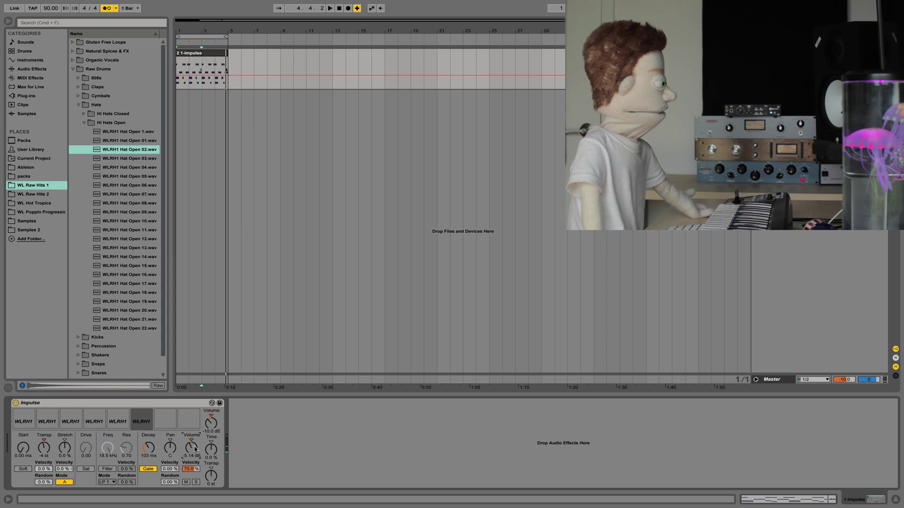
Step: Record a new take of the beat with open-hat hits, creating clip 3 1-Impulse over bars 1–5
{"action": "left_click", "coordinate": [212, 52]}
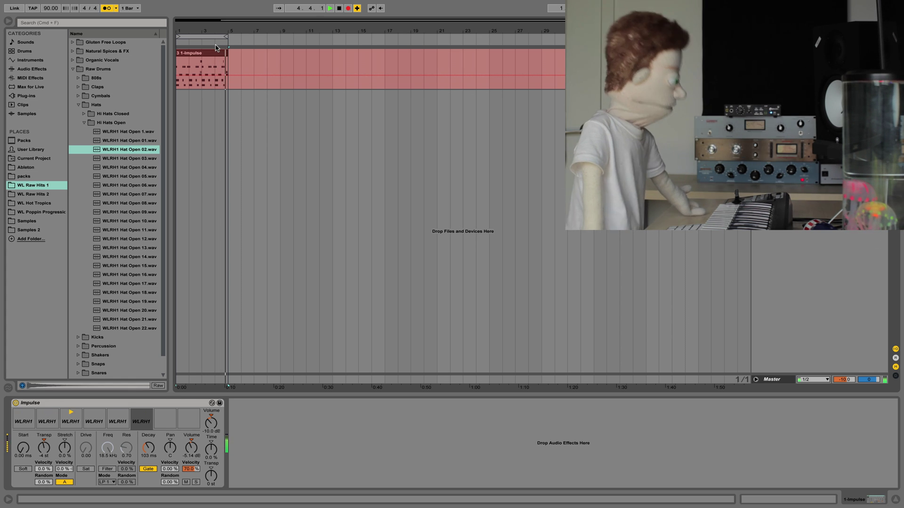
{"action": "key", "text": "space"}
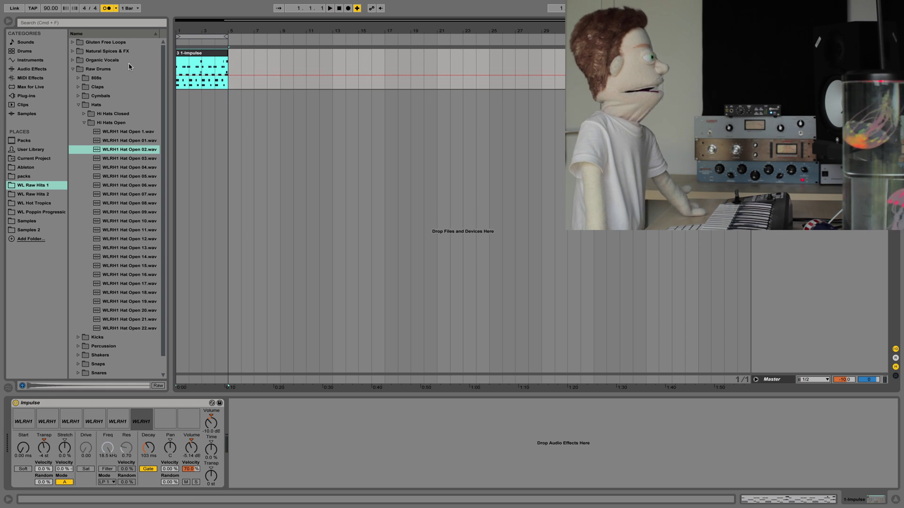
Step: Open the 3 1-Impulse clip's notes and select them all, checking the Hat Open 02 row
{"action": "double_click", "coordinate": [188, 55]}
{"action": "left_click", "coordinate": [682, 438]}
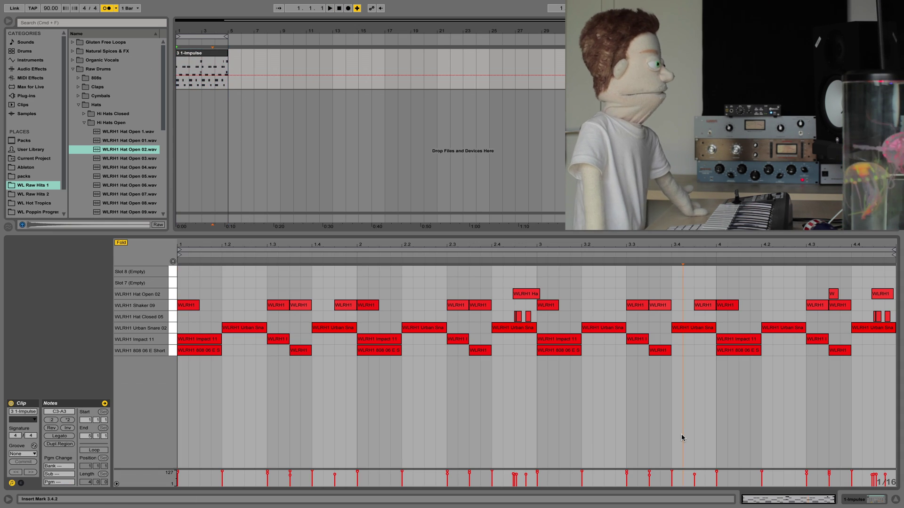
{"action": "key", "text": "super+a"}
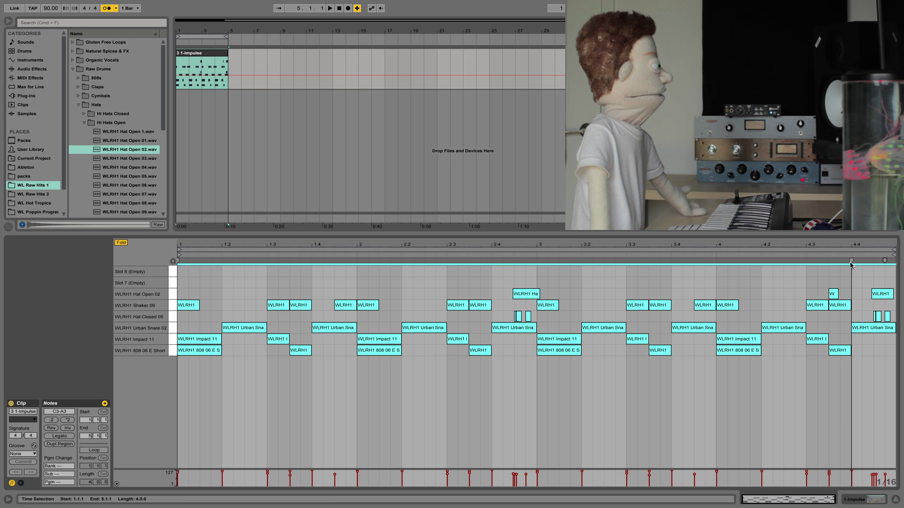
{"action": "left_click", "coordinate": [173, 300]}
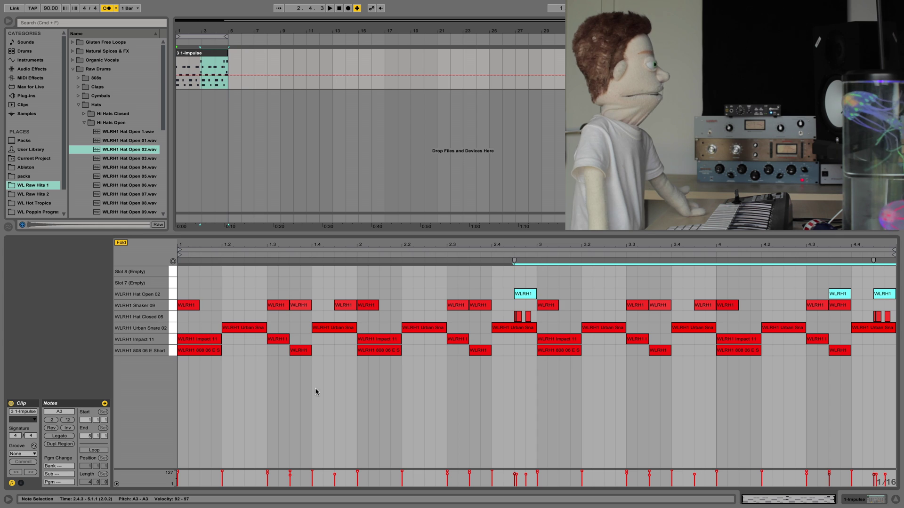
{"action": "key", "text": "super+a"}
Step: Leave the clip's groove at None, play the beat and switch off the metronome
{"action": "left_click", "coordinate": [19, 454]}
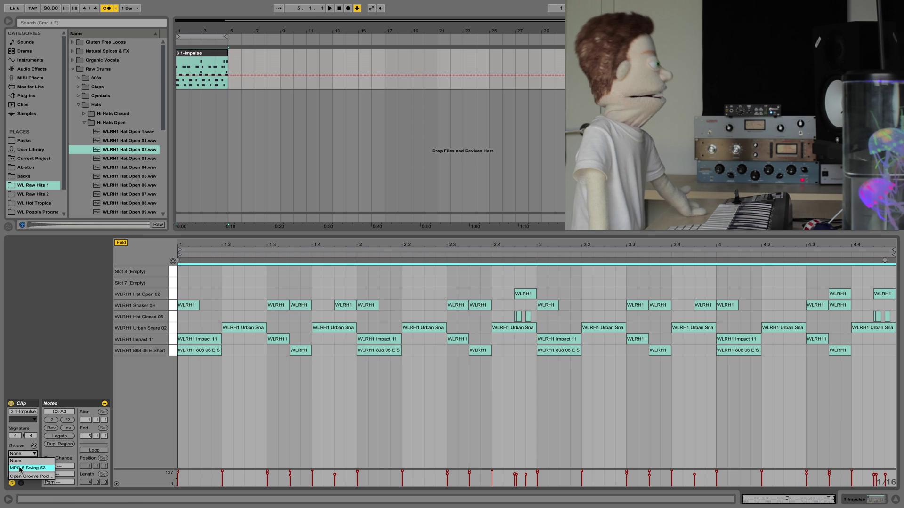
{"action": "left_click", "coordinate": [20, 468]}
{"action": "key", "text": "space"}
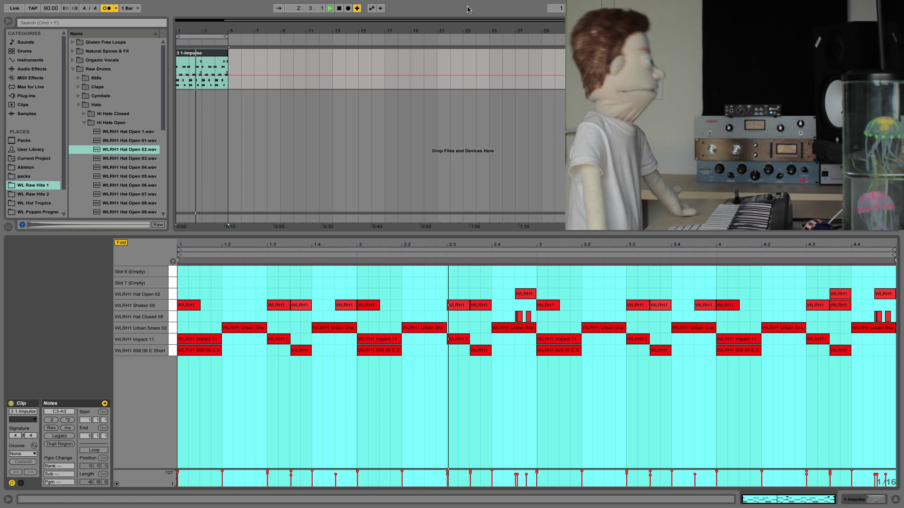
{"action": "left_click", "coordinate": [107, 9]}
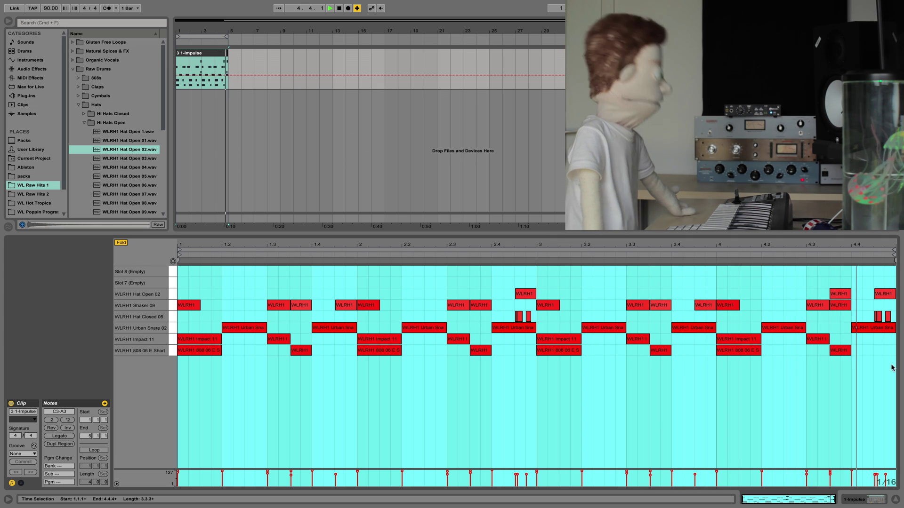
Step: Load Live Clap 09 from Raw Drums > Claps > Live Claps into Impulse slot 7, then select the 1-Impulse clip
{"action": "key", "text": "shift+Tab"}
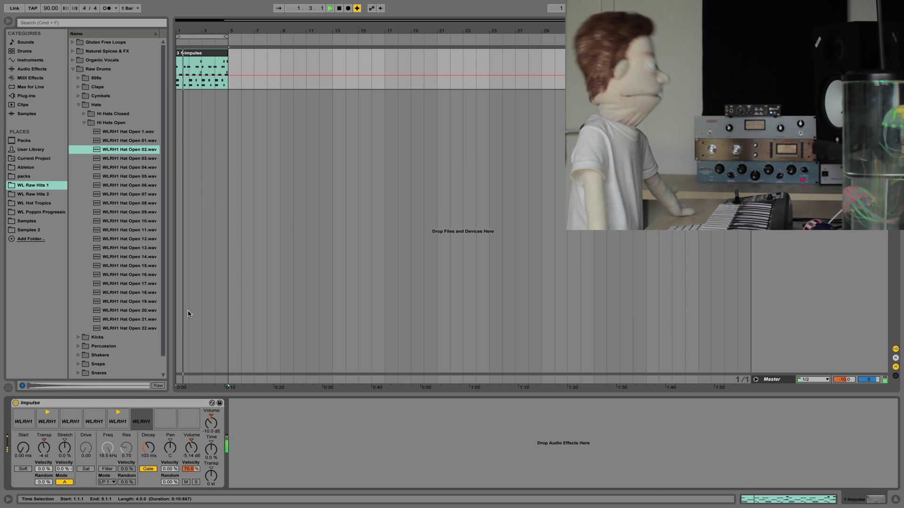
{"action": "left_click", "coordinate": [89, 89]}
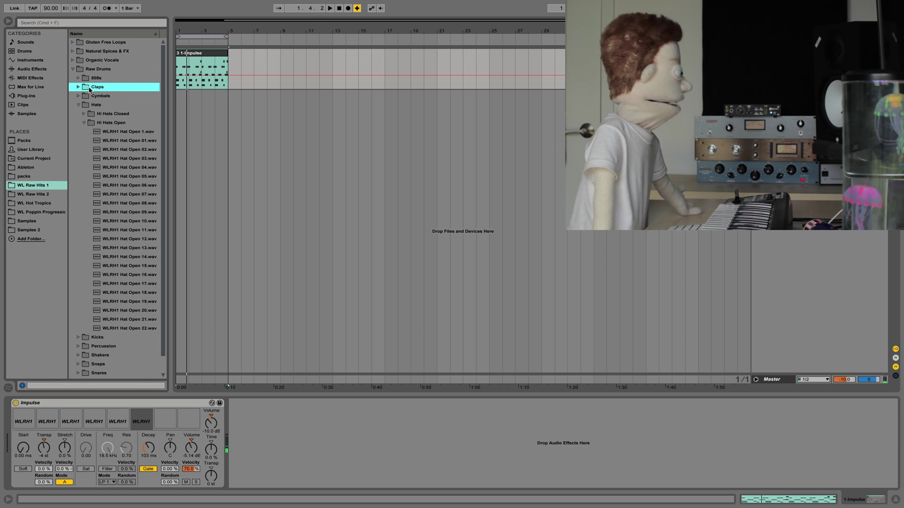
{"action": "key", "text": "Right"}
{"action": "key", "text": "Down"}
{"action": "key", "text": "Down"}
{"action": "key", "text": "Right"}
{"action": "key", "text": "Down"}
{"action": "key", "text": "Down"}
{"action": "key", "text": "Down"}
{"action": "key", "text": "Down"}
{"action": "key", "text": "Down"}
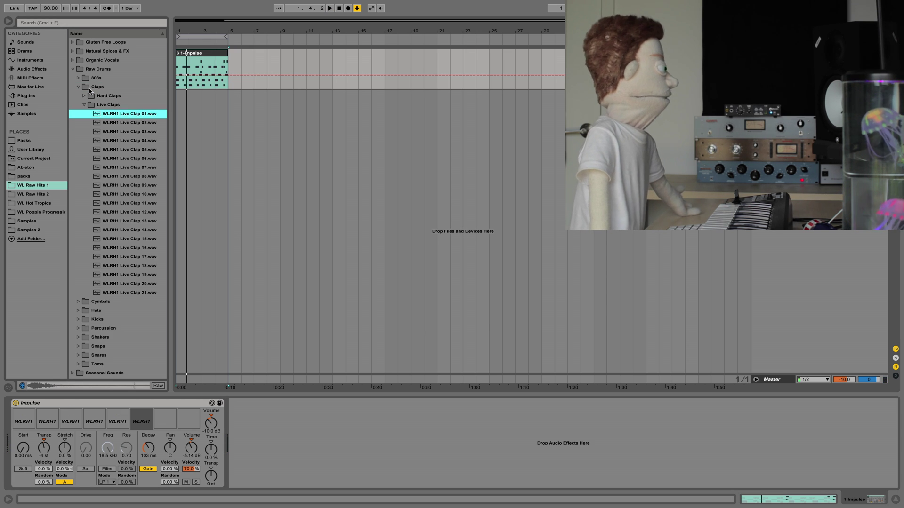
{"action": "key", "text": "Down"}
{"action": "key", "text": "Down"}
{"action": "key", "text": "Down"}
{"action": "key", "text": "Down"}
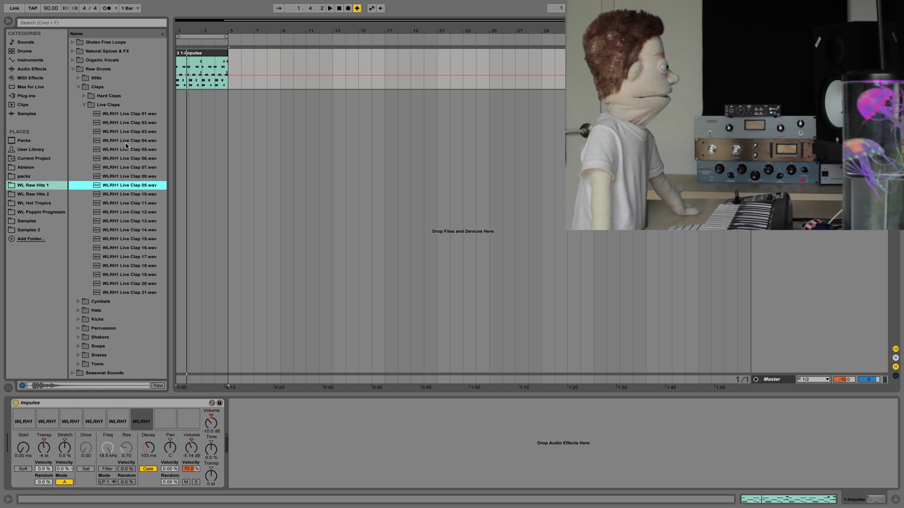
{"action": "left_click_drag", "start_coordinate": [123, 187], "coordinate": [171, 425]}
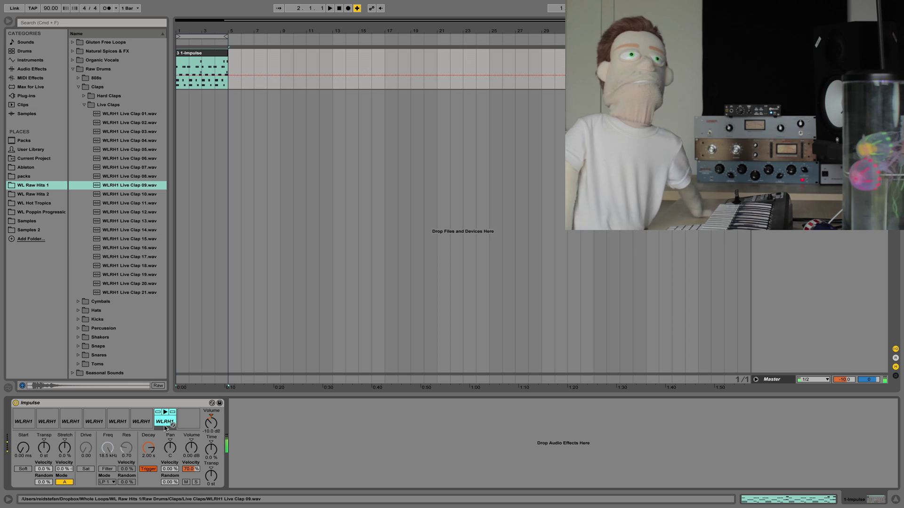
{"action": "left_click", "coordinate": [896, 499]}
{"action": "left_click", "coordinate": [192, 74]}
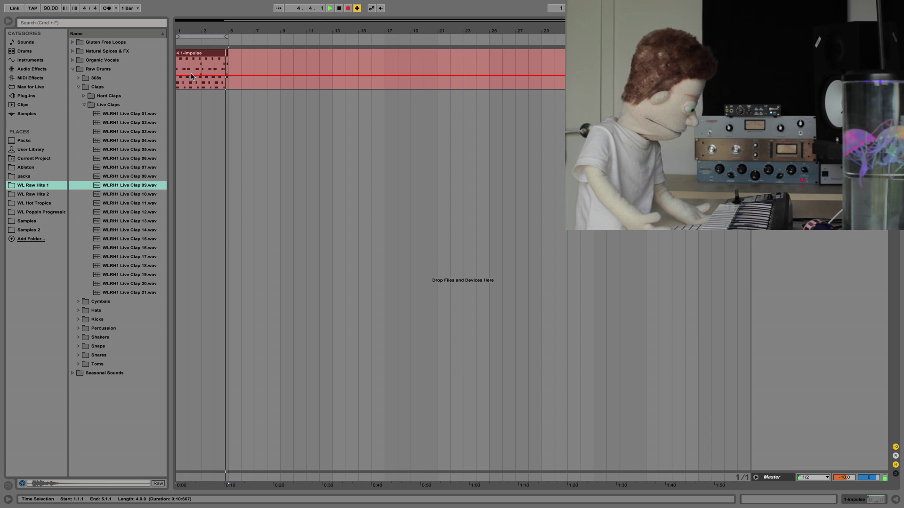
Step: Stop recording the 4 1-Impulse clap take and select the clip
{"action": "key", "text": "space"}
{"action": "mouse_move", "coordinate": [193, 33]}
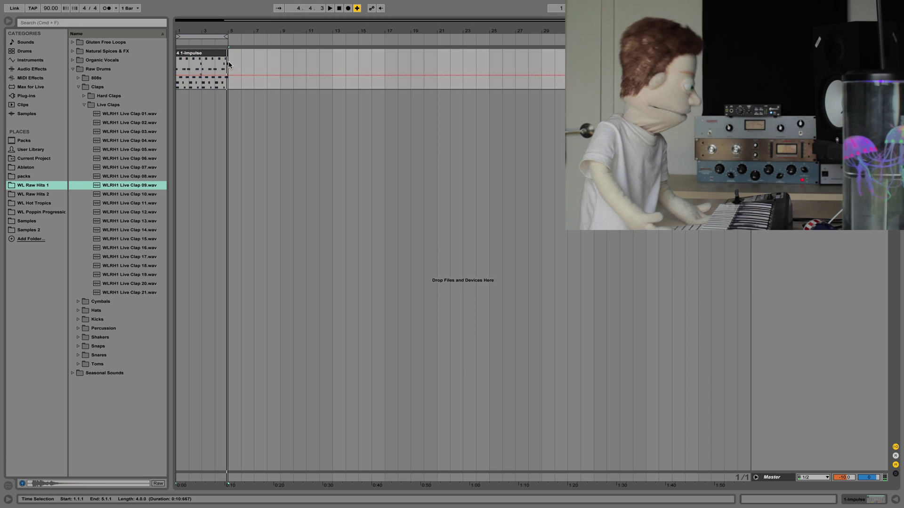
{"action": "left_click", "coordinate": [224, 64]}
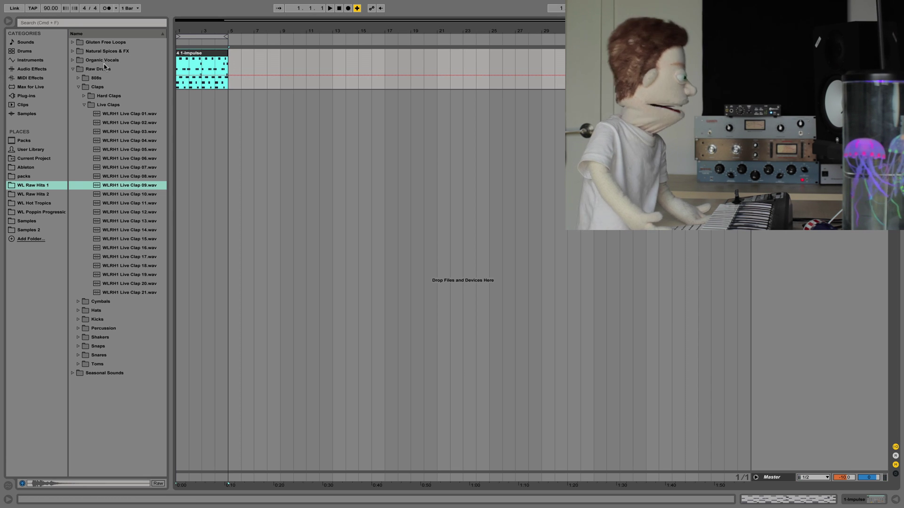
Step: Quantize the Live Clap 09 notes in the 4 1-Impulse clip to the grid and play it back
{"action": "double_click", "coordinate": [200, 56]}
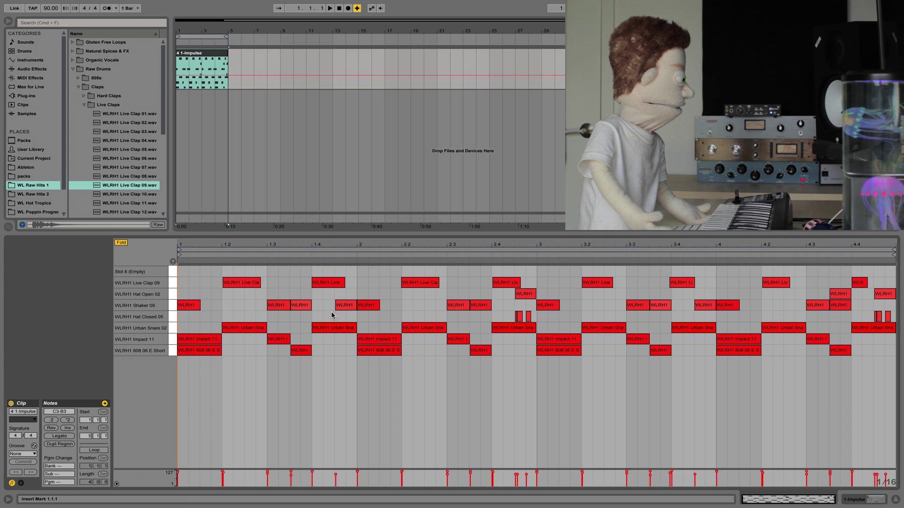
{"action": "left_click", "coordinate": [169, 285]}
{"action": "key", "text": "super+u"}
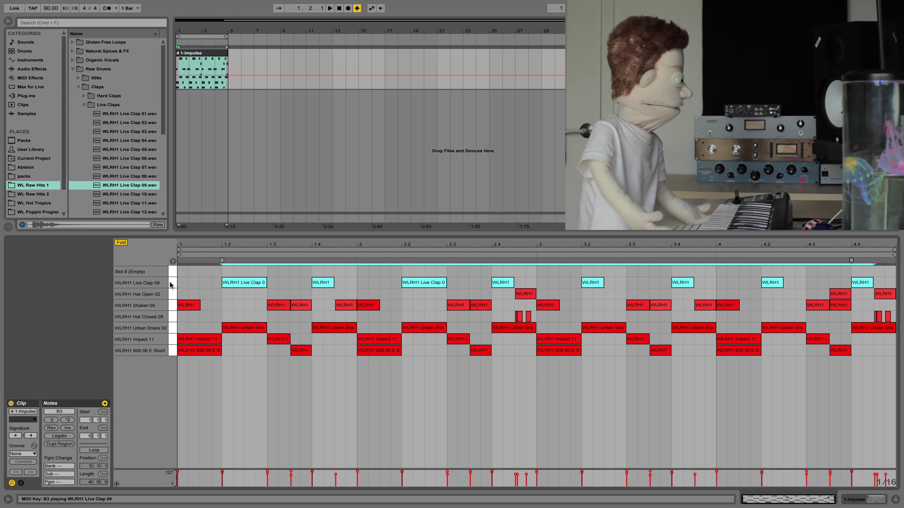
{"action": "key", "text": "space"}
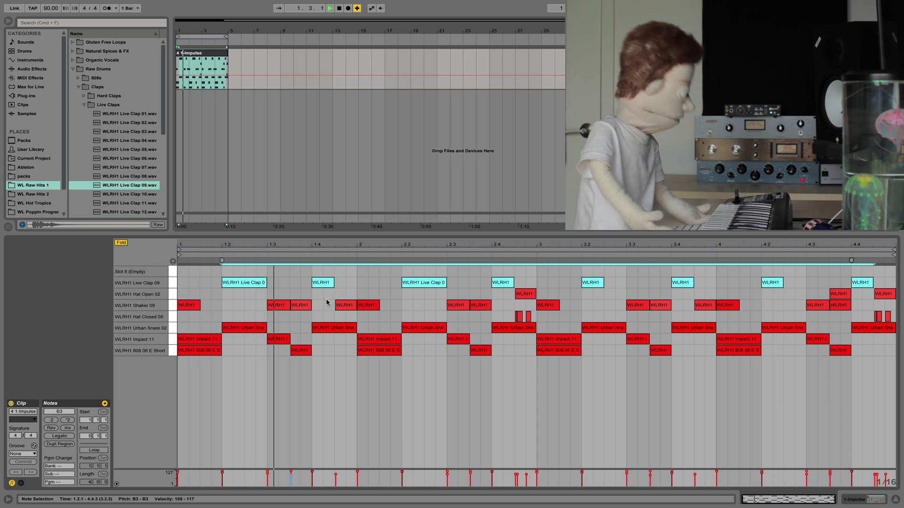
{"action": "left_click", "coordinate": [368, 285]}
{"action": "key", "text": "space"}
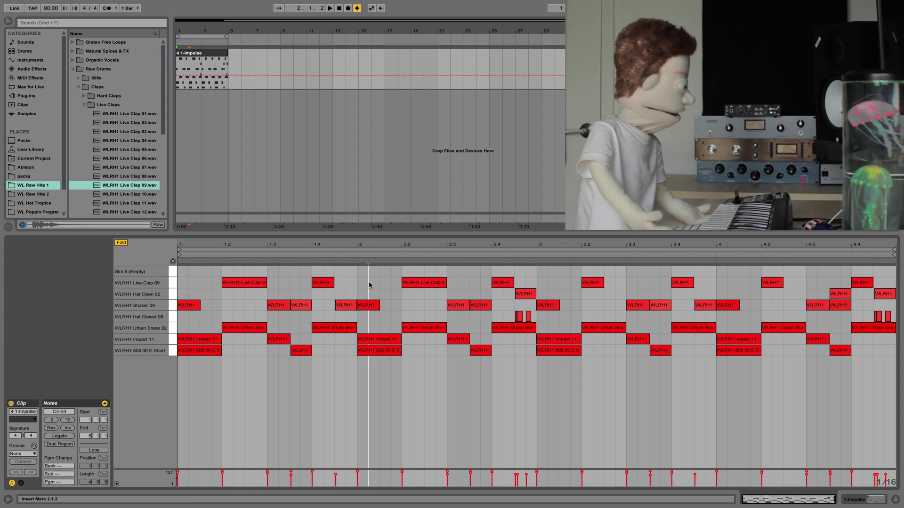
Step: Nudge the clap notes slightly earlier in three small steps, checking the timing
{"action": "left_click", "coordinate": [171, 284]}
{"action": "key", "text": "super+Left"}
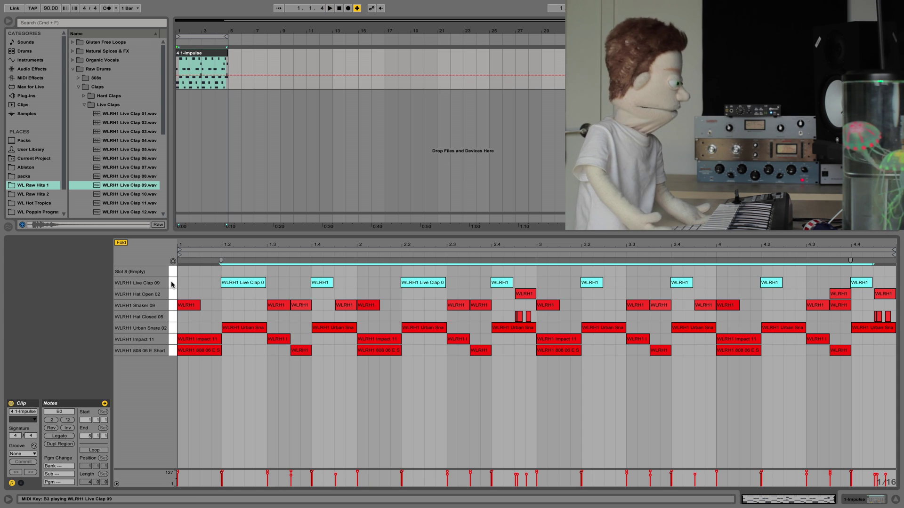
{"action": "key", "text": "super+Left"}
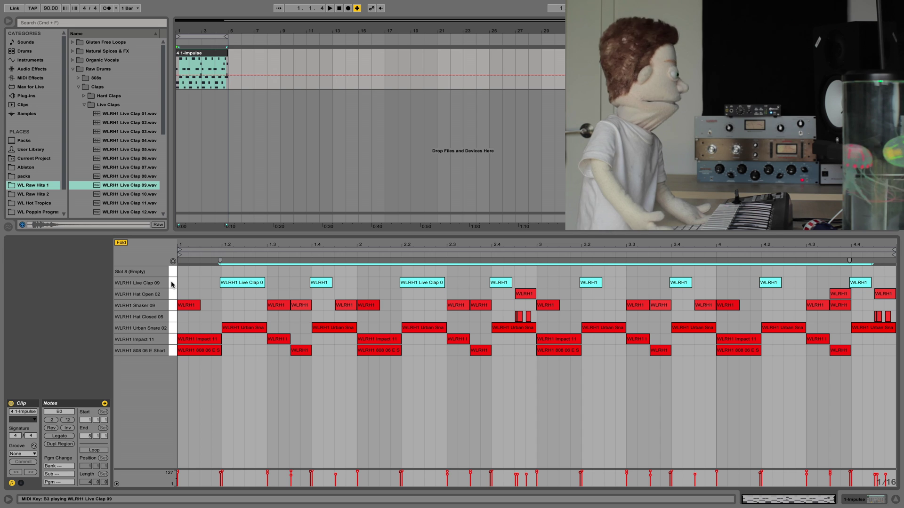
{"action": "key", "text": "space"}
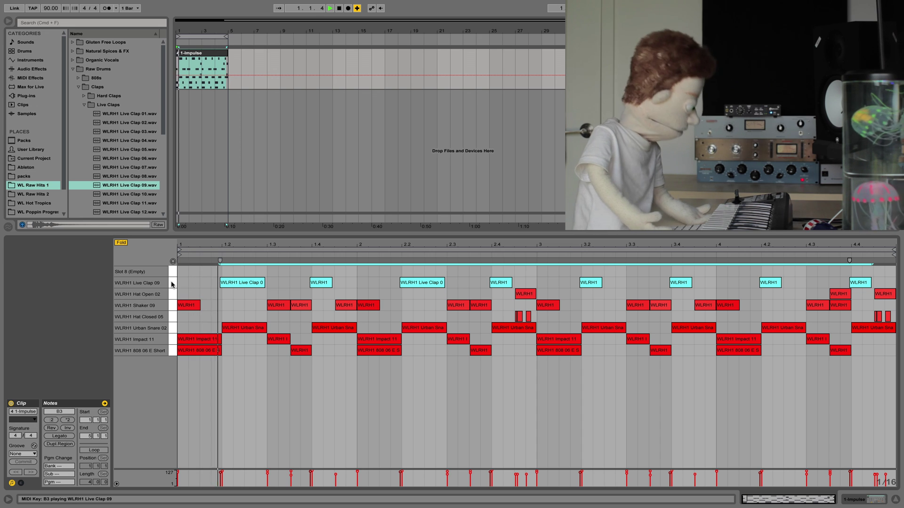
{"action": "key", "text": "super+Left"}
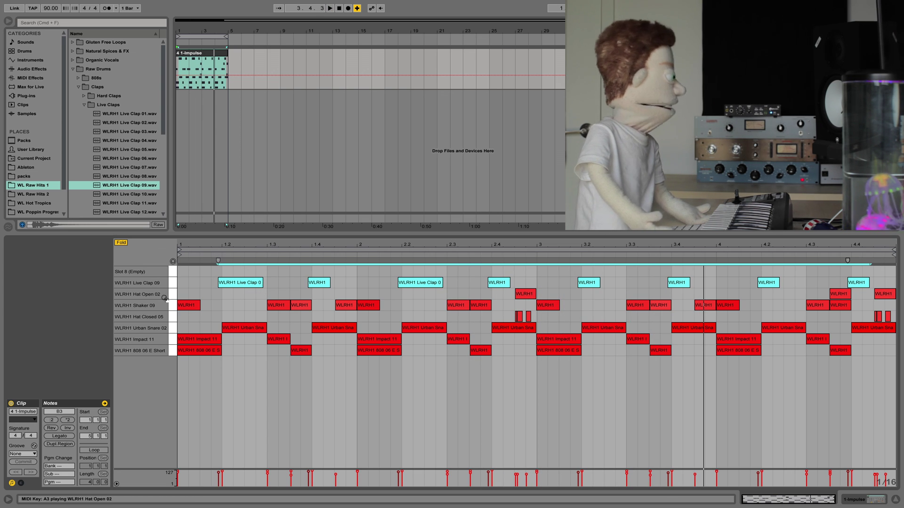
Step: Try Legato on the clap notes, then trim them back to very short hits
{"action": "left_click", "coordinate": [96, 450]}
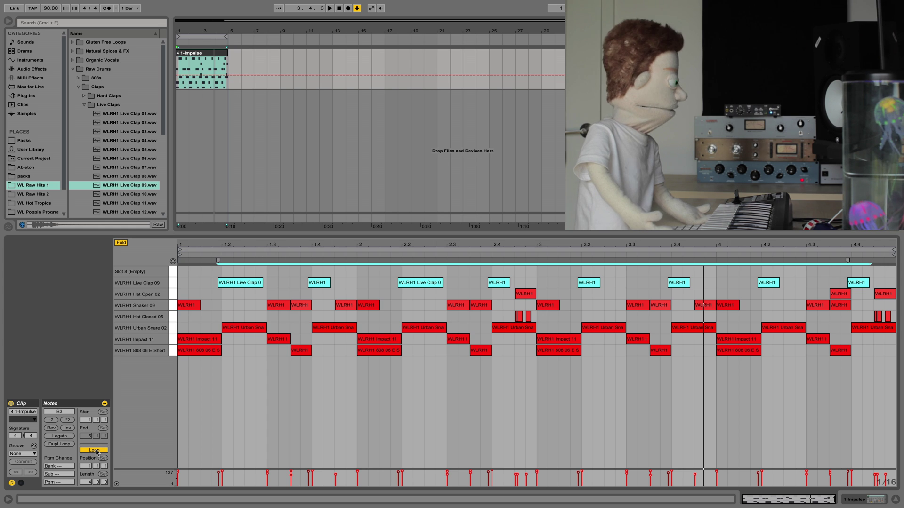
{"action": "left_click", "coordinate": [96, 451]}
{"action": "left_click", "coordinate": [58, 436]}
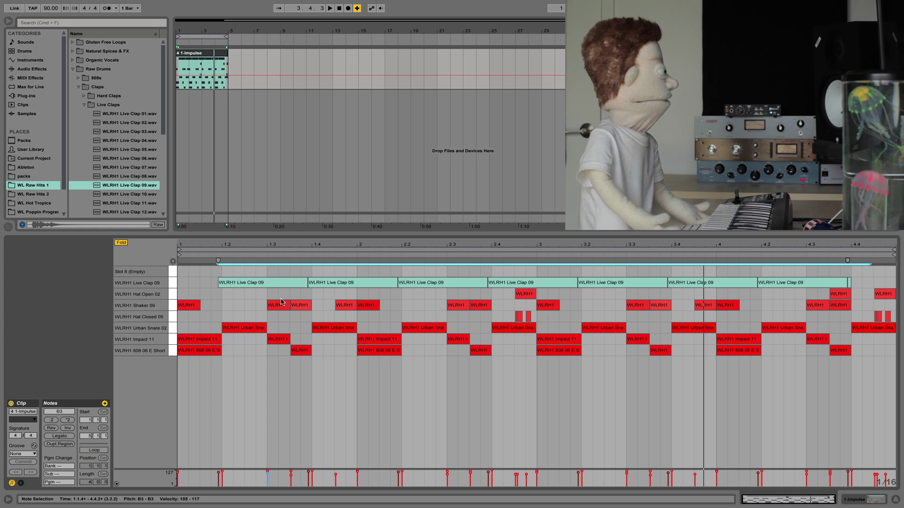
{"action": "left_click_drag", "start_coordinate": [306, 284], "coordinate": [221, 284]}
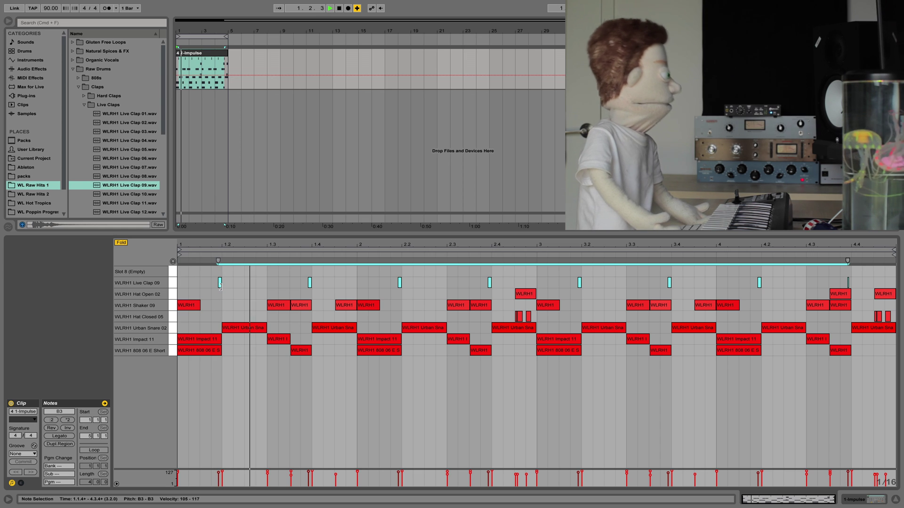
Step: Lower Impulse's overall volume to -12 dB and stop playback
{"action": "left_click", "coordinate": [860, 505]}
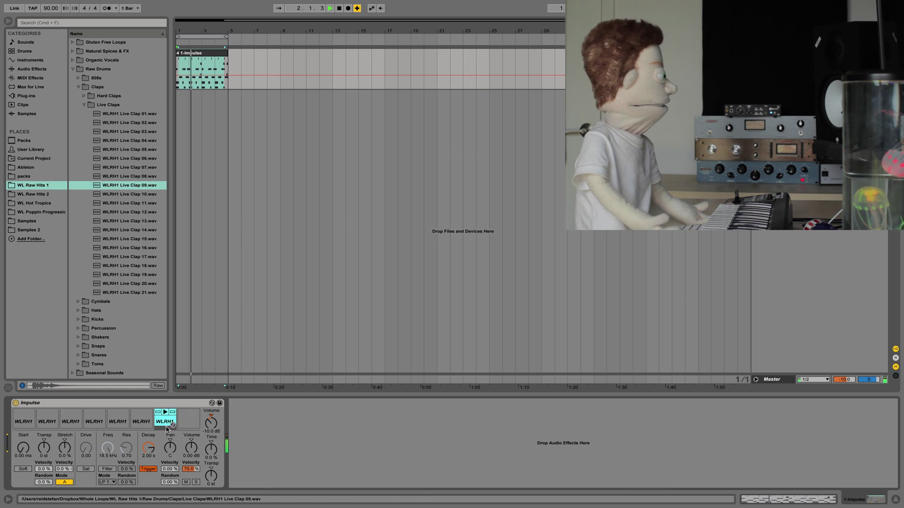
{"action": "left_click_drag", "start_coordinate": [197, 449], "coordinate": [197, 457]}
{"action": "left_click_drag", "start_coordinate": [211, 422], "coordinate": [210, 426]}
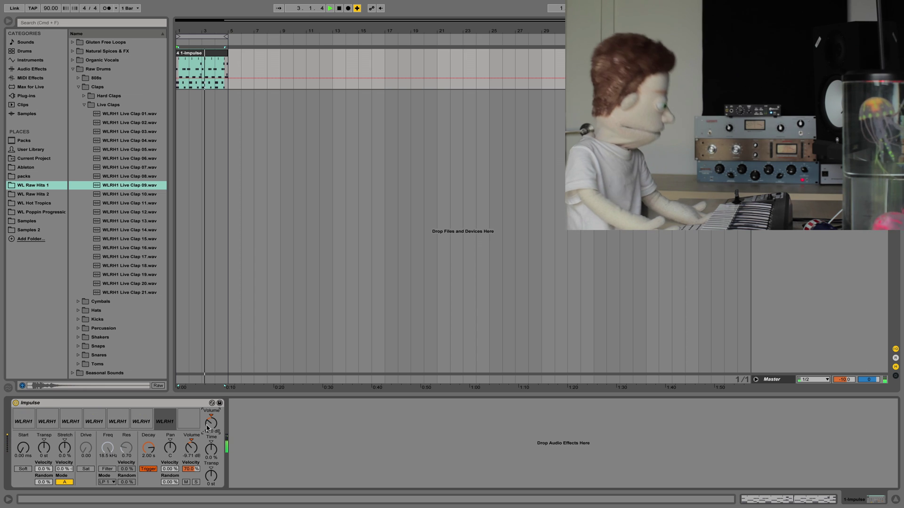
{"action": "key", "text": "space"}
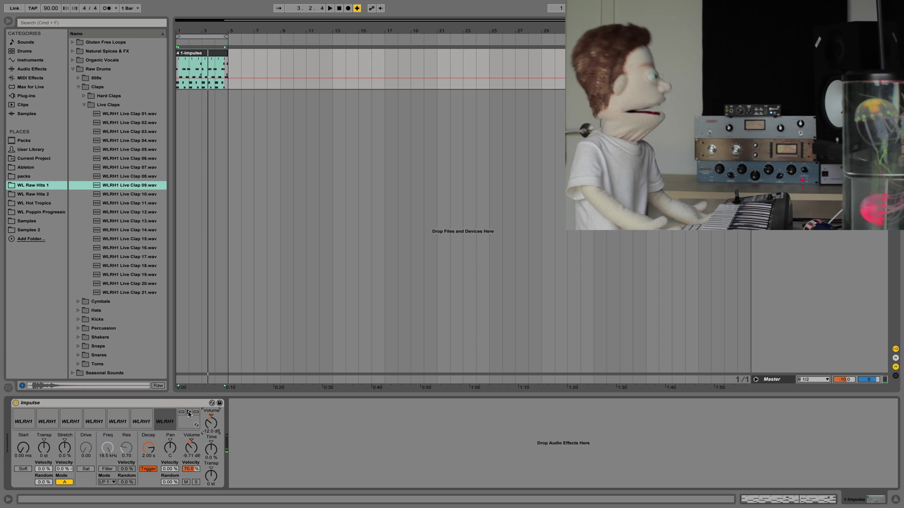
Step: Audition Raw Drums > Percussion > Wood samples and load WLRH1 Wood 19.wav into Impulse's eighth slot
{"action": "left_click", "coordinate": [92, 327]}
{"action": "key", "text": "Right"}
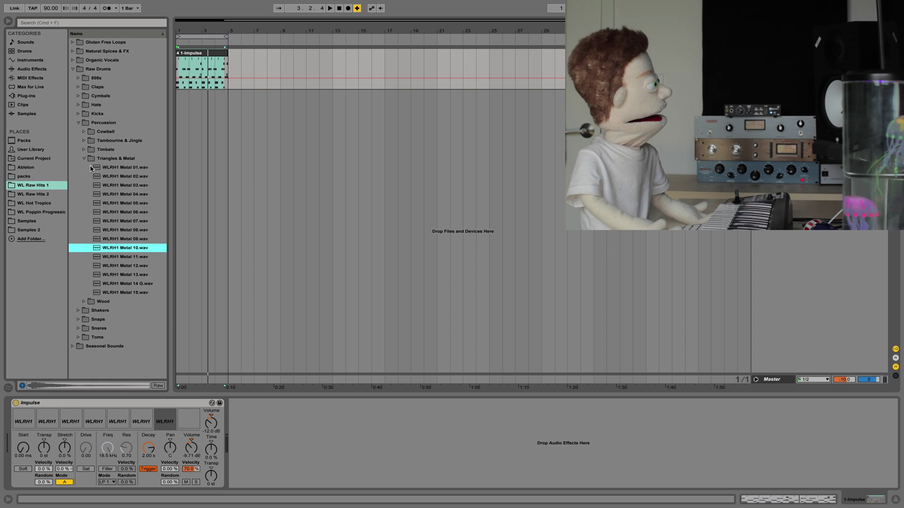
{"action": "left_click", "coordinate": [91, 159]}
{"action": "left_click", "coordinate": [92, 168]}
{"action": "key", "text": "Right"}
{"action": "key", "text": "Down"}
{"action": "key", "text": "Down"}
{"action": "key", "text": "Down"}
{"action": "key", "text": "Down"}
{"action": "key", "text": "Down"}
{"action": "key", "text": "Down"}
{"action": "key", "text": "Down"}
{"action": "key", "text": "Down"}
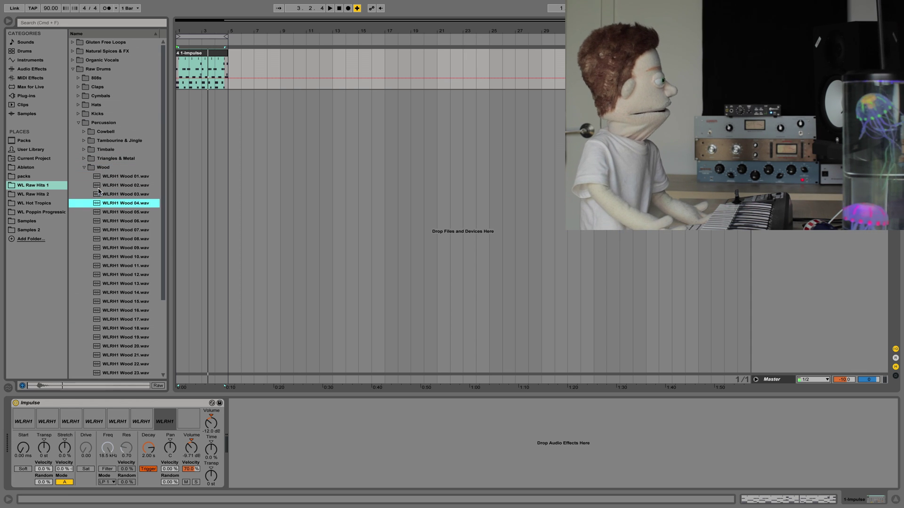
{"action": "key", "text": "Down"}
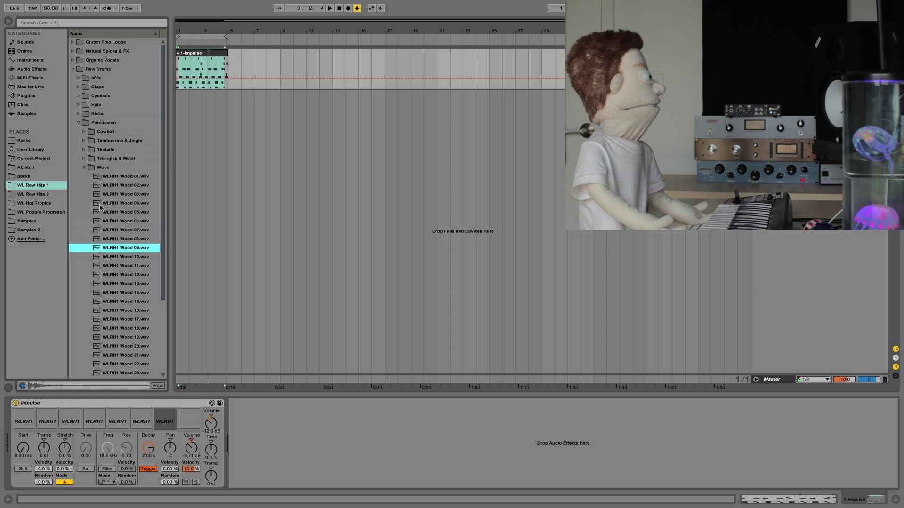
{"action": "key", "text": "Down"}
{"action": "key", "text": "Down"}
{"action": "key", "text": "Down"}
{"action": "key", "text": "Down"}
{"action": "key", "text": "Down"}
{"action": "key", "text": "Down"}
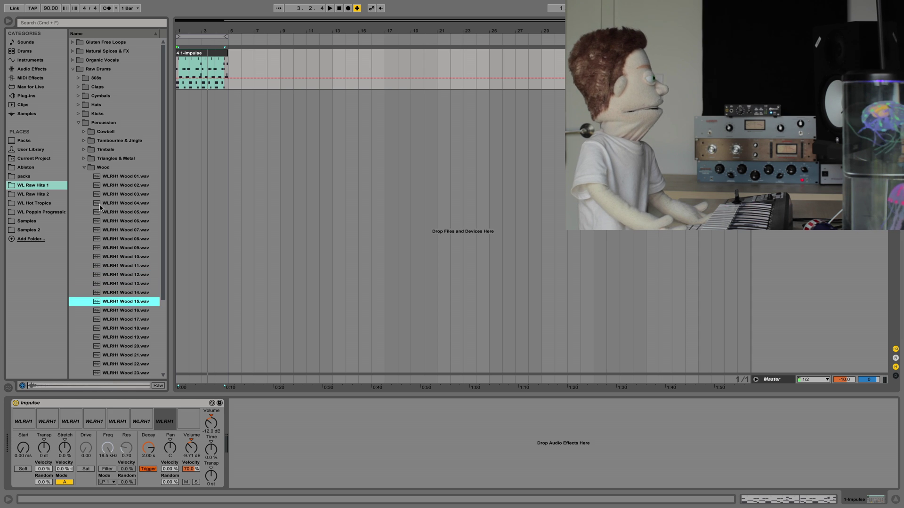
{"action": "key", "text": "Down"}
{"action": "key", "text": "Down"}
{"action": "key", "text": "Down"}
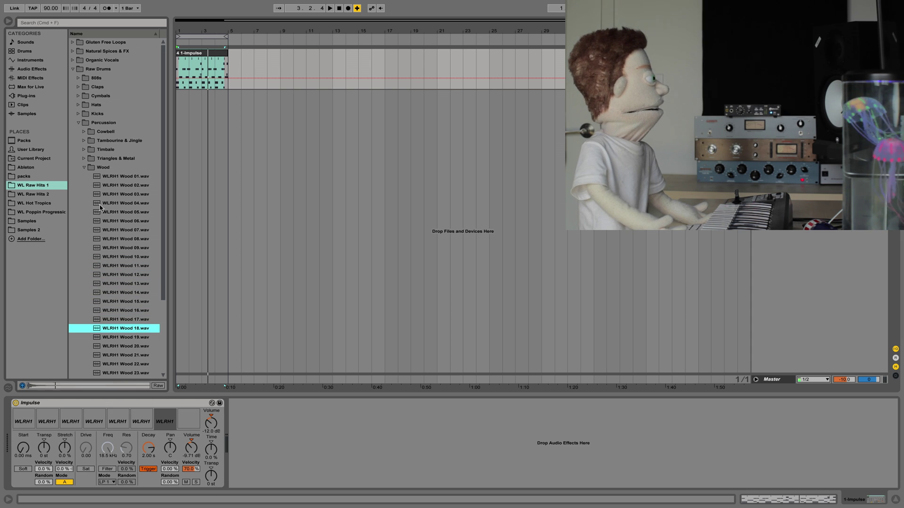
{"action": "key", "text": "Down"}
{"action": "key", "text": "Down"}
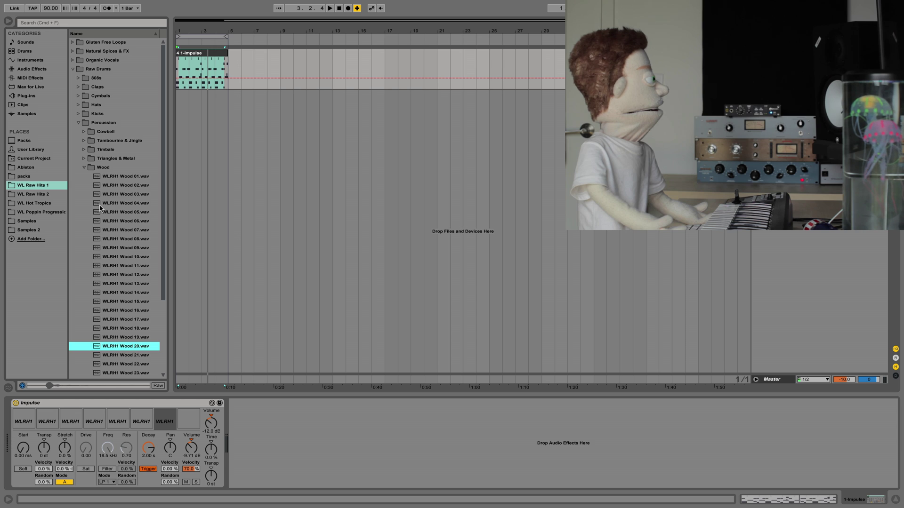
{"action": "key", "text": "Down"}
{"action": "key", "text": "Down"}
{"action": "key", "text": "Down"}
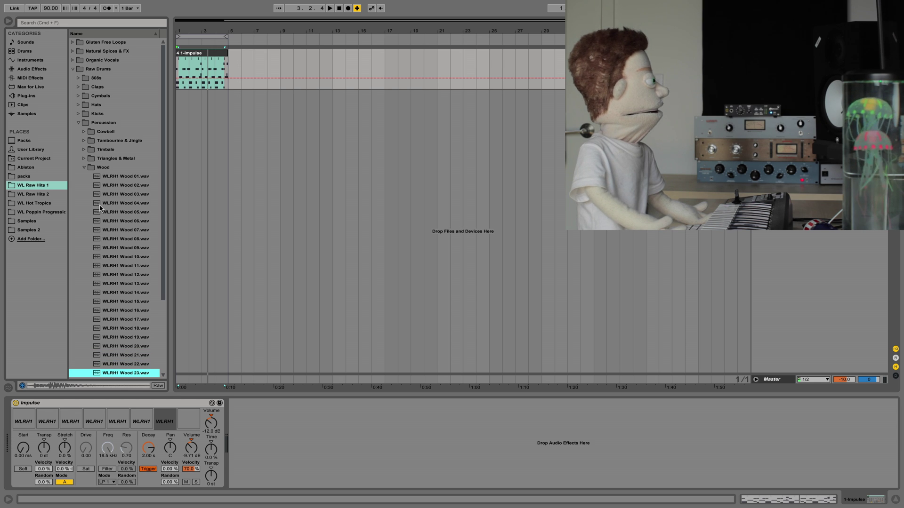
{"action": "key", "text": "Up"}
{"action": "key", "text": "Up"}
{"action": "key", "text": "Up"}
{"action": "key", "text": "Up"}
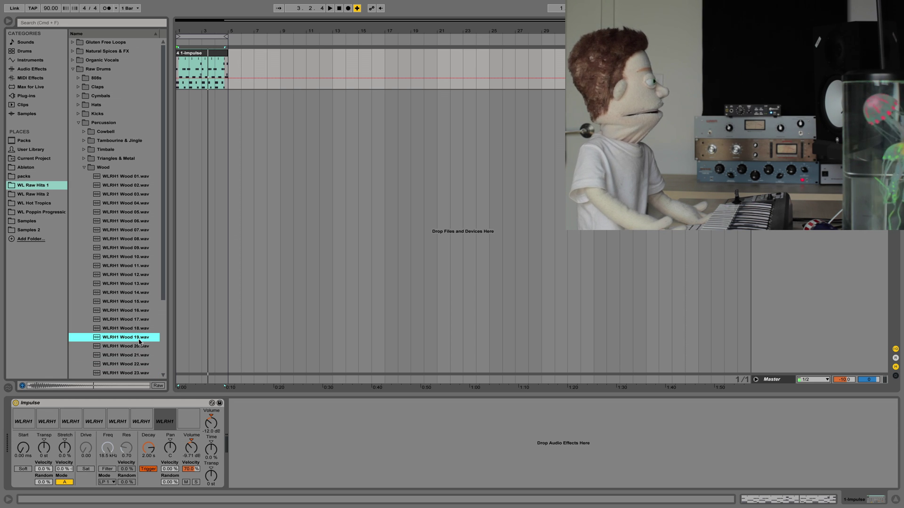
{"action": "left_click_drag", "start_coordinate": [140, 342], "coordinate": [189, 418]}
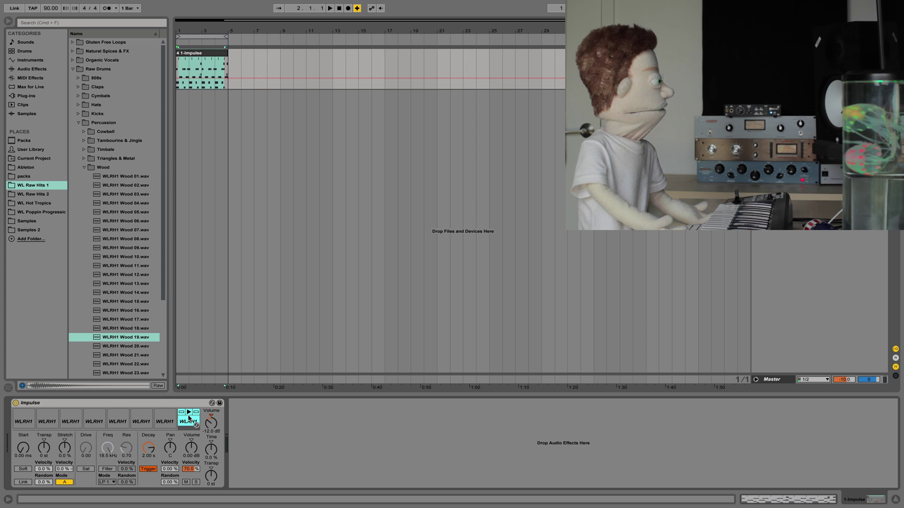
Step: Record a fresh take of the 1-Impulse clip across bars 1–5 including Wood 19 hits
{"action": "left_click", "coordinate": [200, 55]}
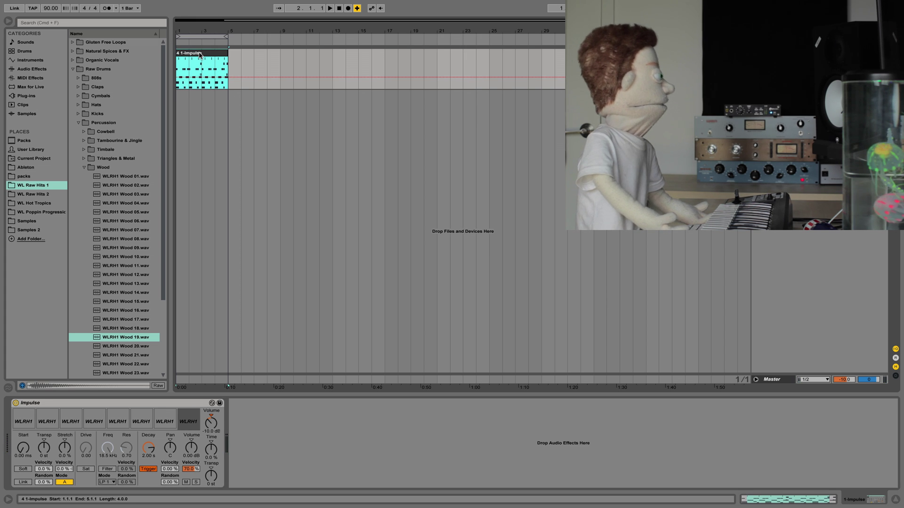
{"action": "key", "text": "space"}
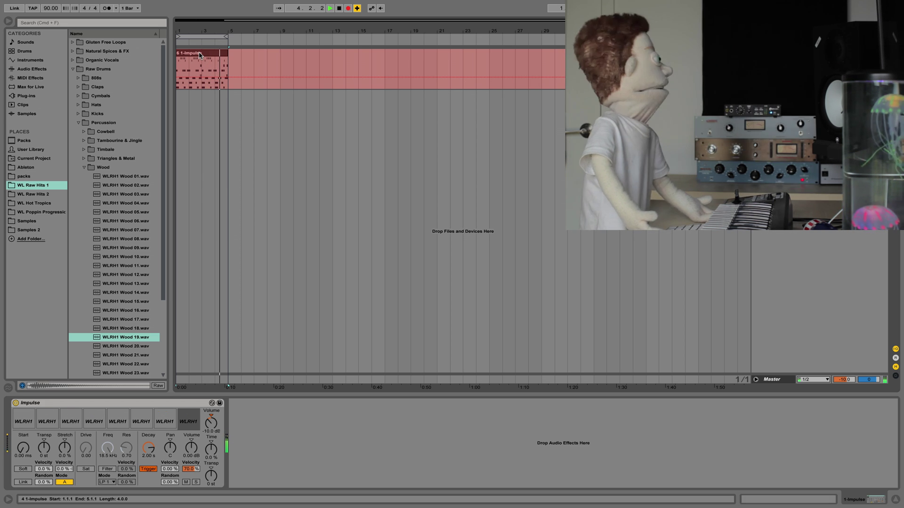
{"action": "key", "text": "space"}
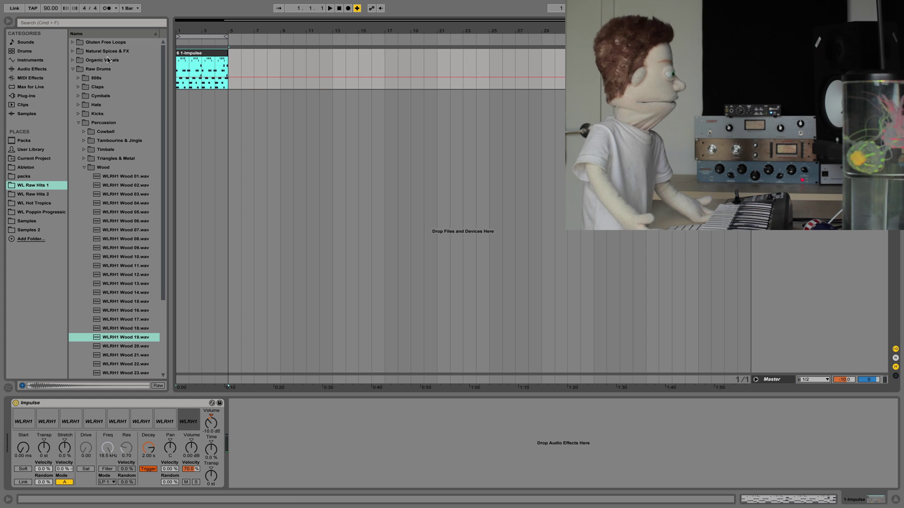
Step: Turn the Wood 19 slot down to -12 dB and pan slot 6 (Hat Open 02) to 29L
{"action": "double_click", "coordinate": [199, 56]}
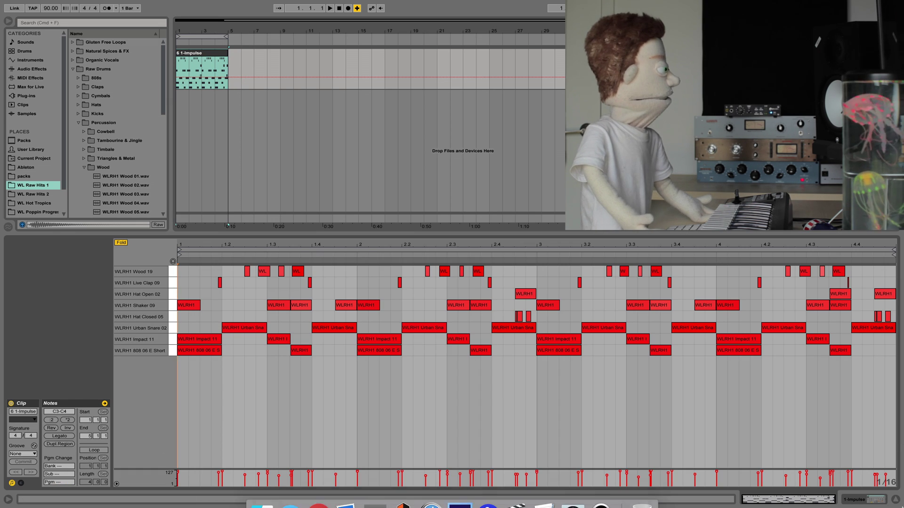
{"action": "left_click", "coordinate": [579, 450]}
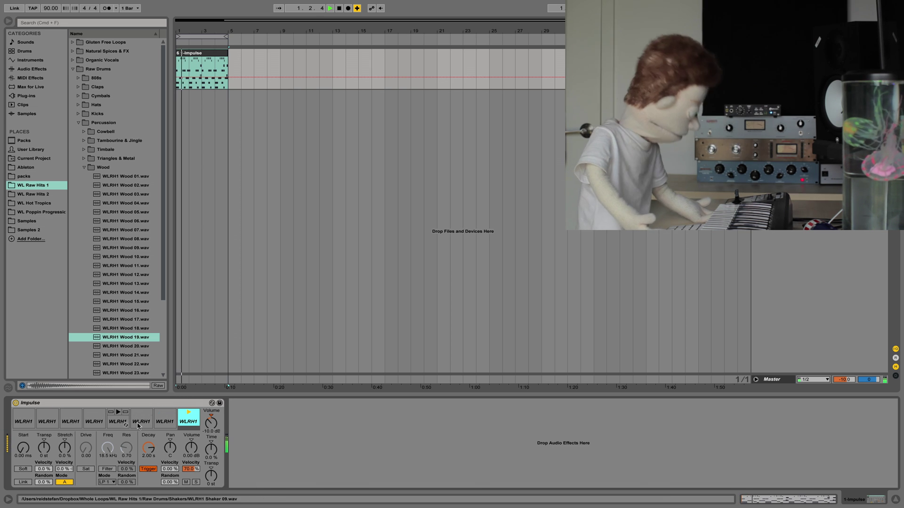
{"action": "left_click_drag", "start_coordinate": [193, 455], "coordinate": [170, 434]}
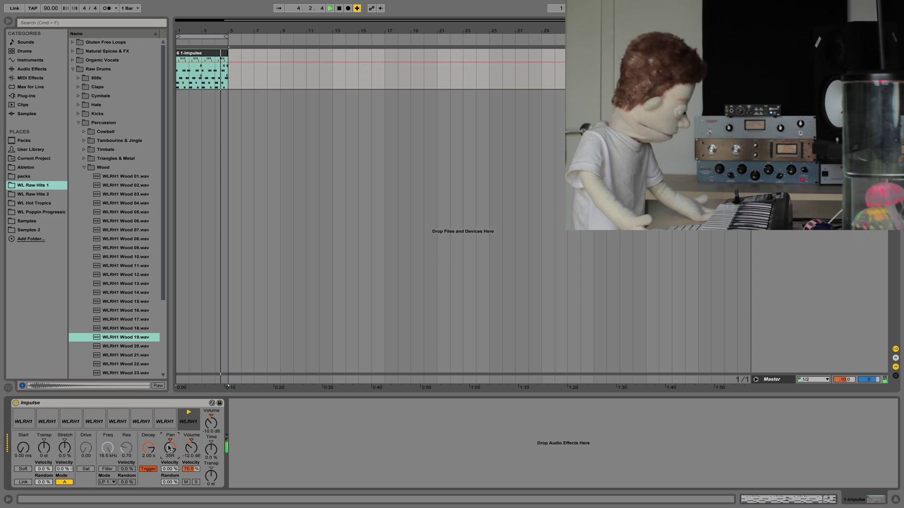
{"action": "left_click", "coordinate": [140, 423]}
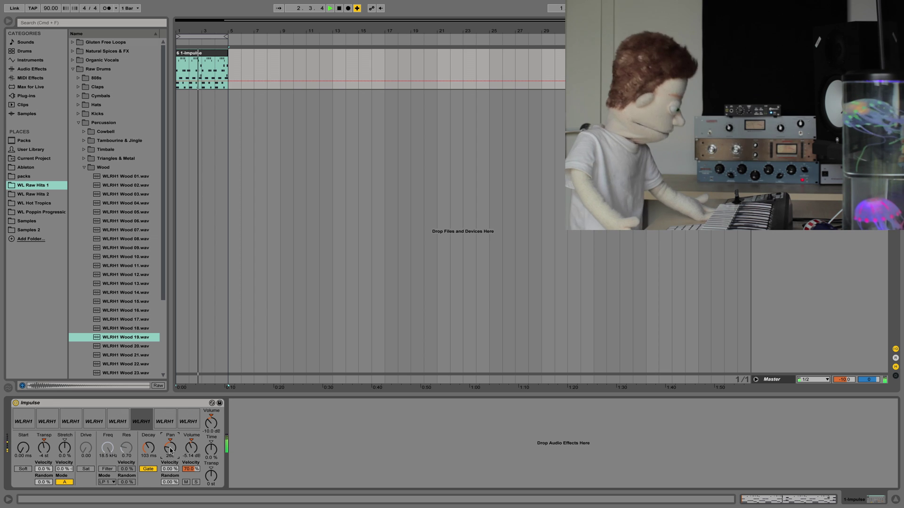
{"action": "left_click_drag", "start_coordinate": [170, 451], "coordinate": [170, 454]}
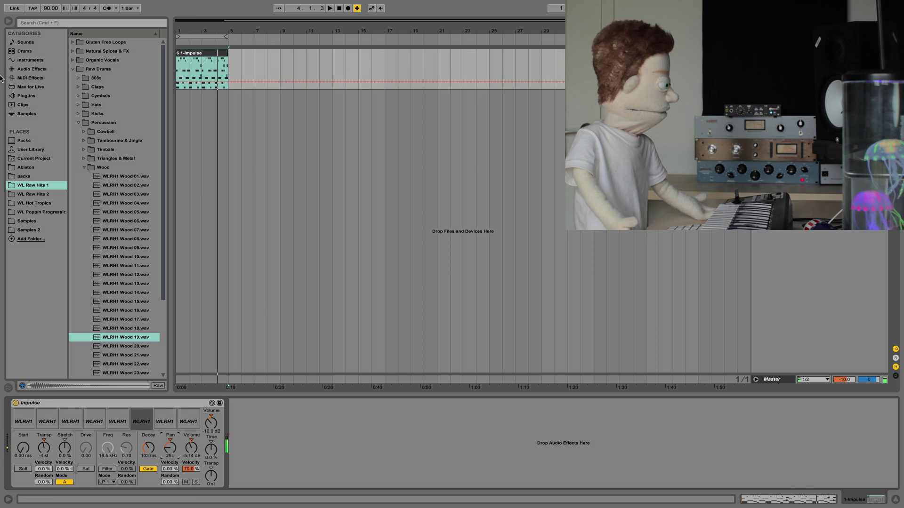
Step: Add the OTT VOCAL Multiband Dynamics preset, raise its Amount while playing, then delete it
{"action": "left_click", "coordinate": [22, 70]}
{"action": "left_click", "coordinate": [107, 301]}
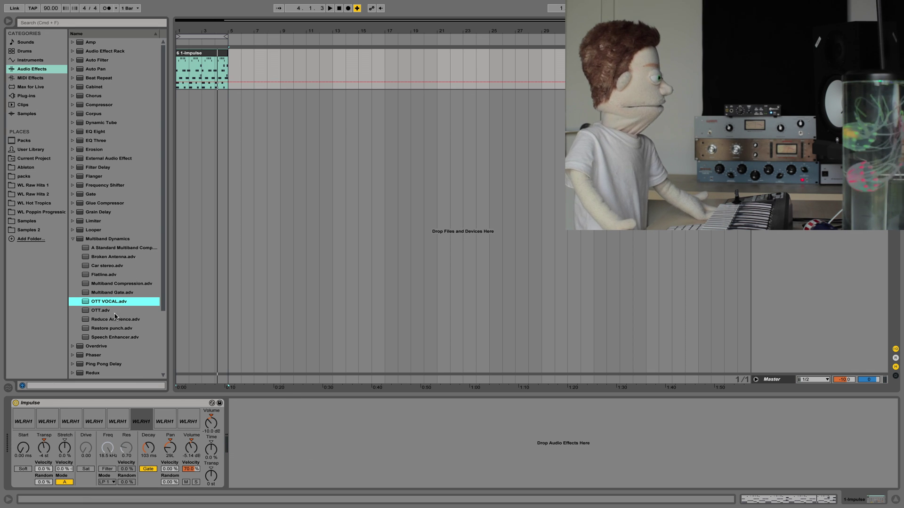
{"action": "double_click", "coordinate": [99, 304]}
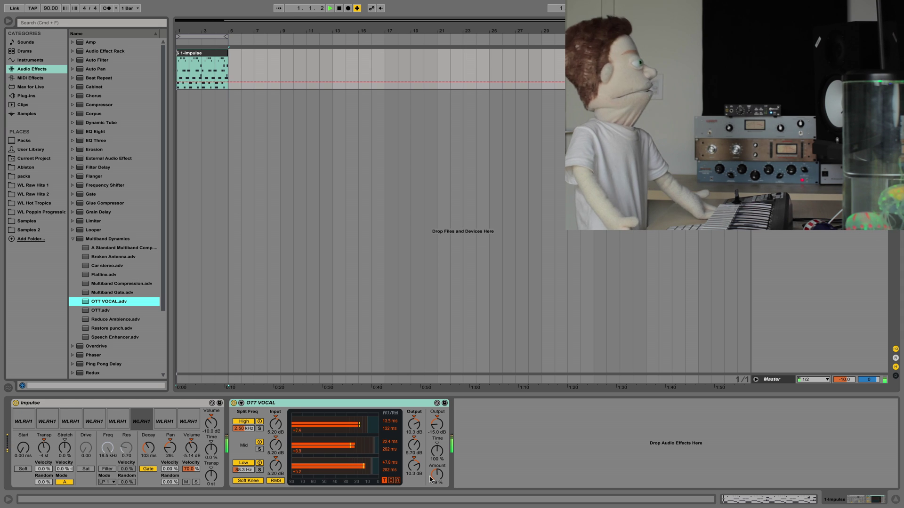
{"action": "key", "text": "space"}
{"action": "left_click_drag", "start_coordinate": [437, 474], "coordinate": [437, 499]}
{"action": "key", "text": "space"}
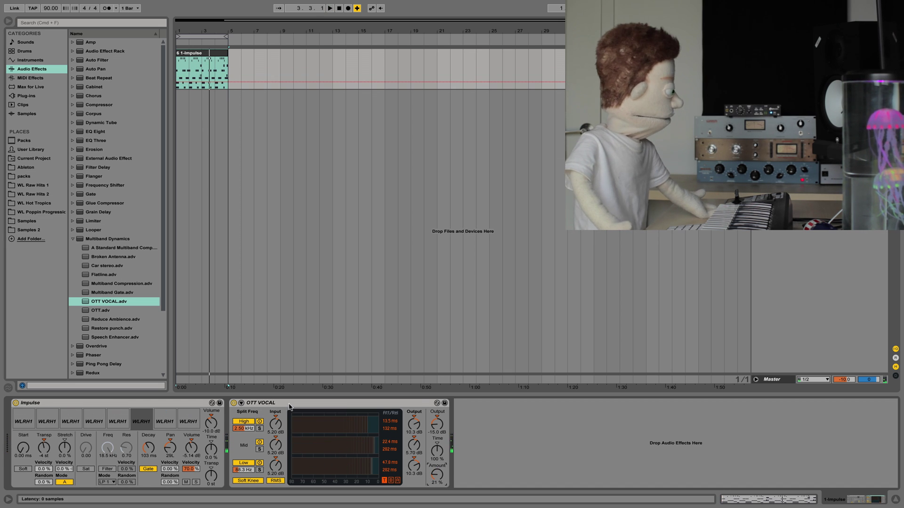
{"action": "left_click", "coordinate": [287, 404]}
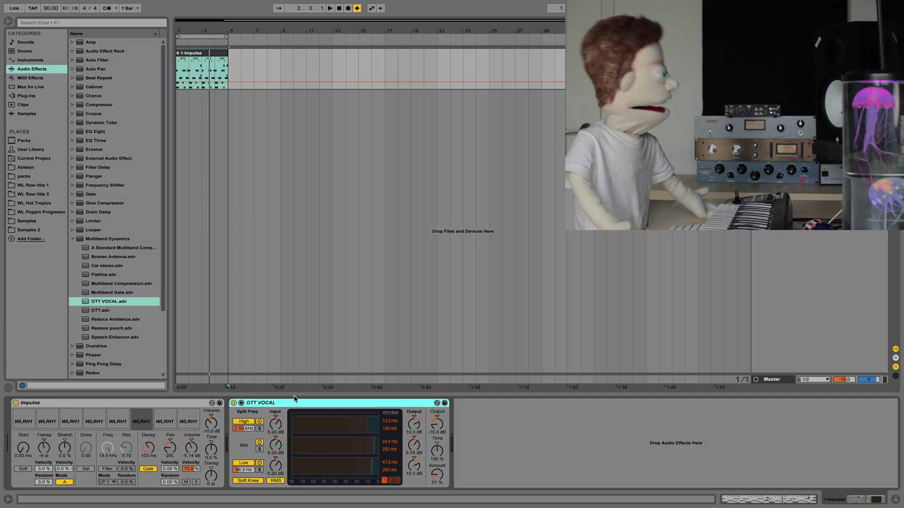
{"action": "key", "text": "Delete"}
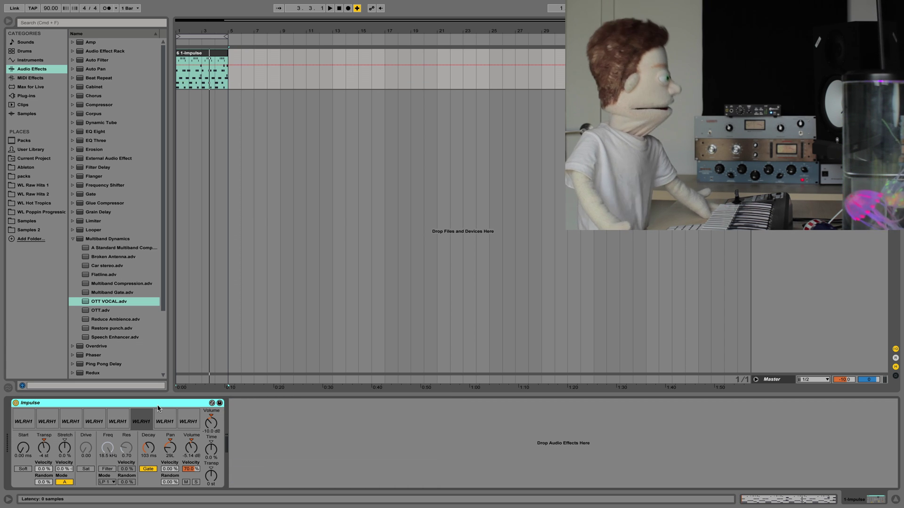
{"action": "mouse_move", "coordinate": [76, 422]}
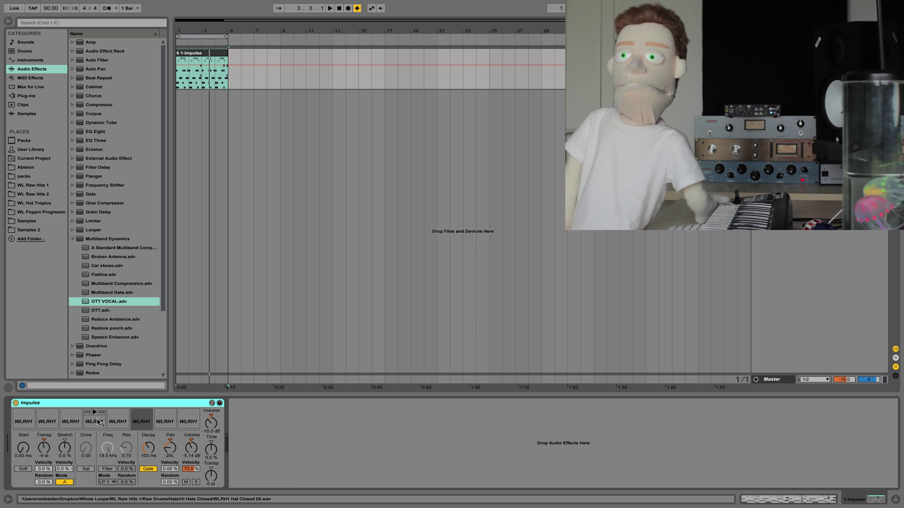
{"action": "mouse_move", "coordinate": [108, 413]}
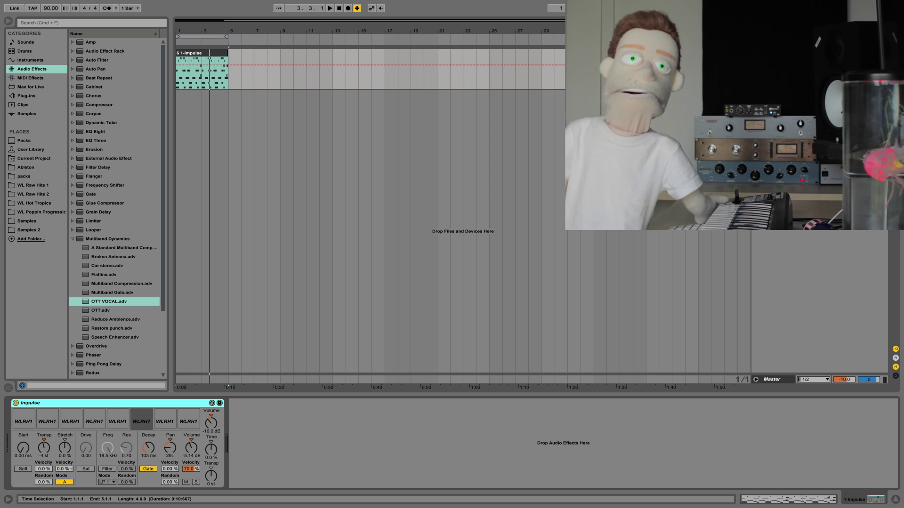
Step: Duplicate the 1 Impulse track with its beat clip until tracks 2–7 Impulse exist
{"action": "left_click", "coordinate": [774, 54]}
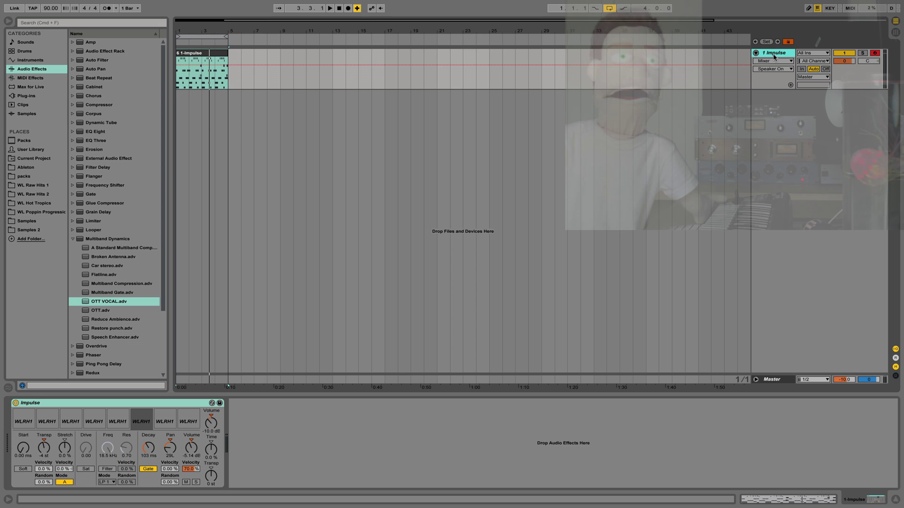
{"action": "key", "text": "super+d"}
{"action": "key", "text": "super+d"}
{"action": "key", "text": "super+d"}
{"action": "key", "text": "super+d"}
{"action": "key", "text": "super+d"}
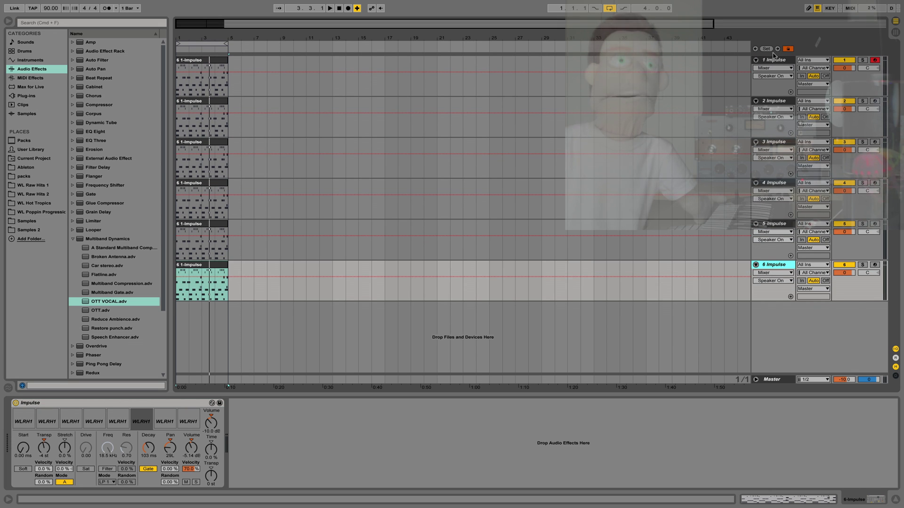
{"action": "key", "text": "super+d"}
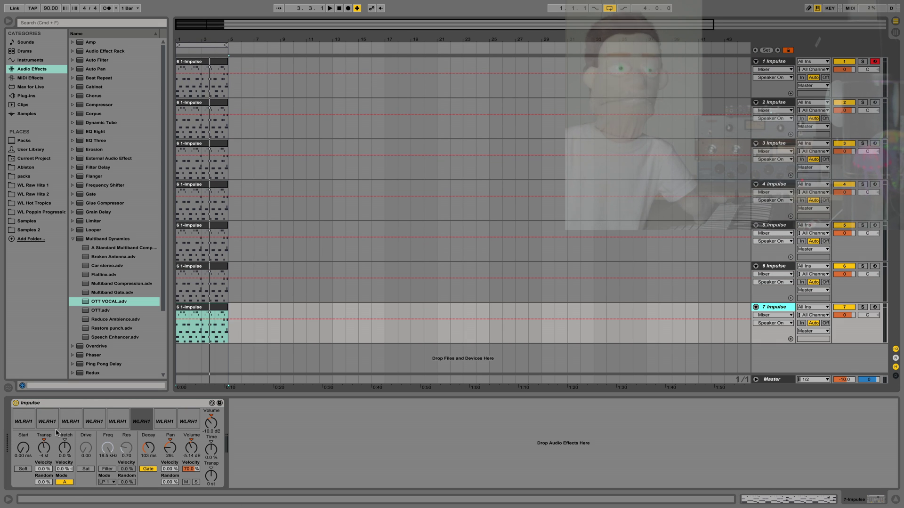